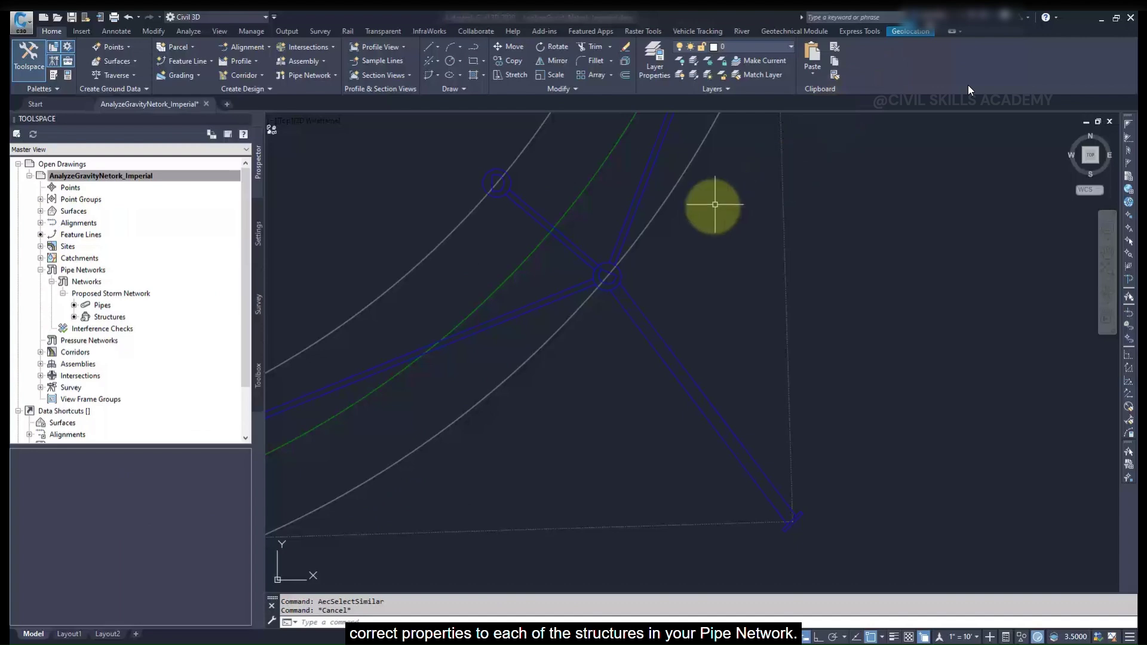
Check structure CB-1's gutter details and part data, keeping its Structure Type as Grate inlet.
{"action": "left_click", "coordinate": [608, 276]}
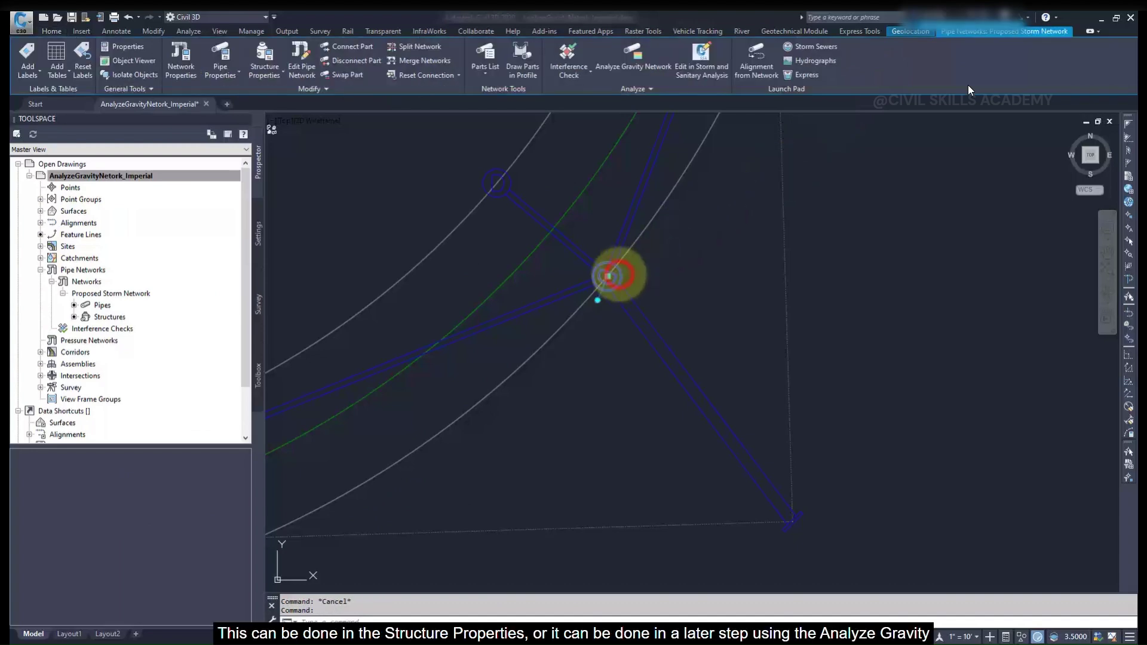
{"action": "right_click", "coordinate": [619, 274]}
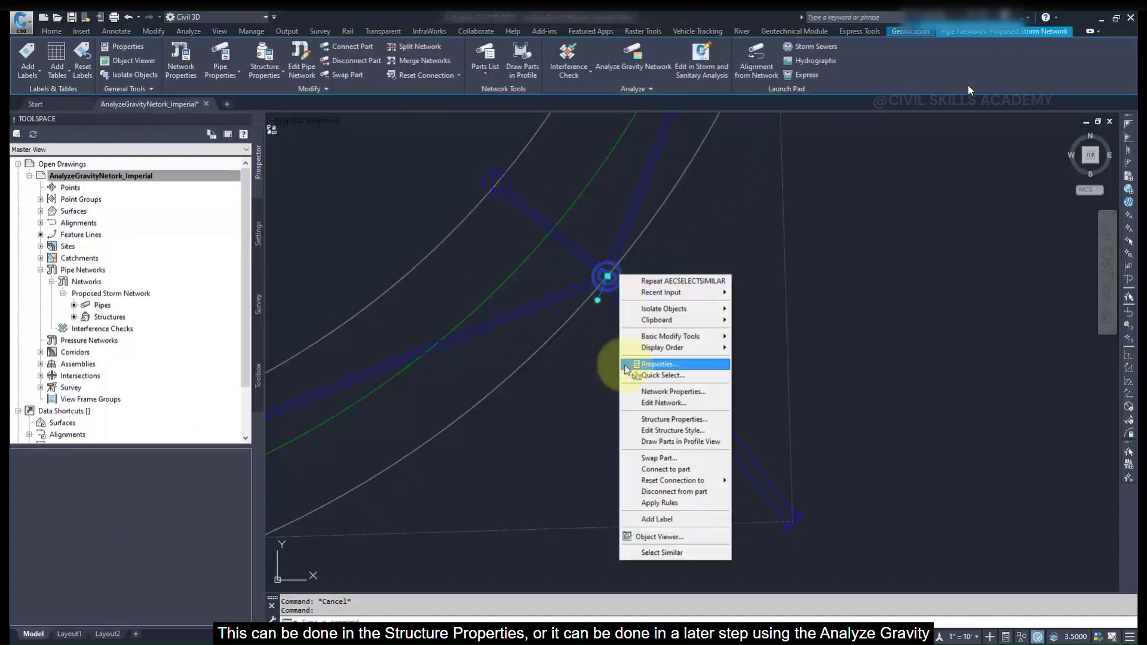
{"action": "left_click", "coordinate": [629, 418]}
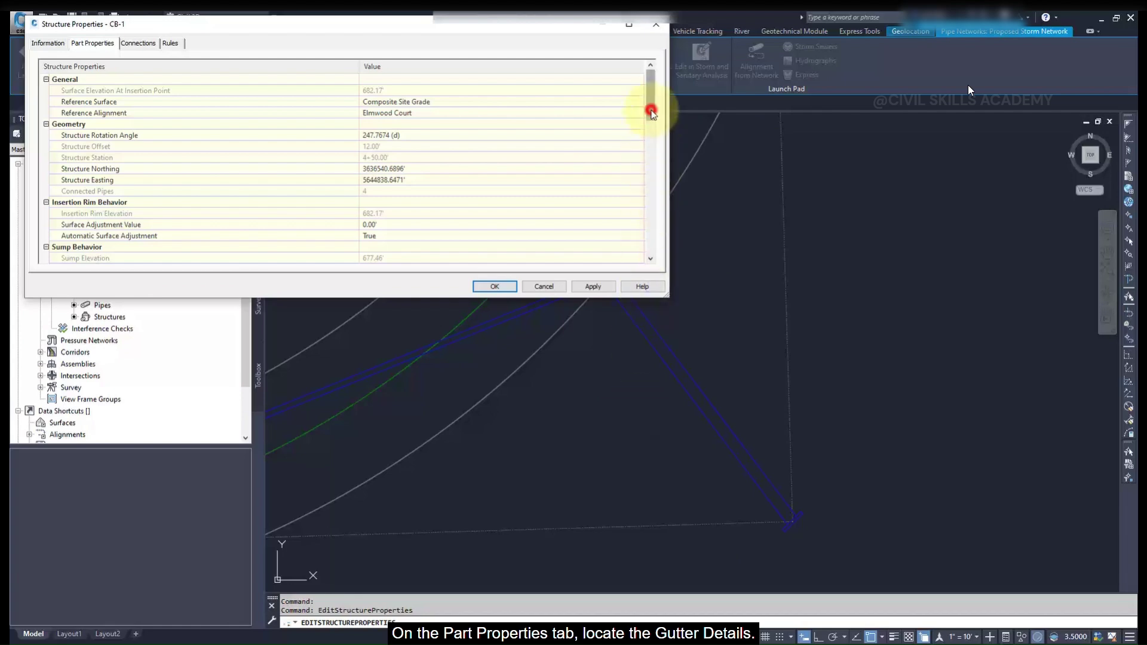
{"action": "left_click_drag", "start_coordinate": [652, 119], "coordinate": [653, 191]}
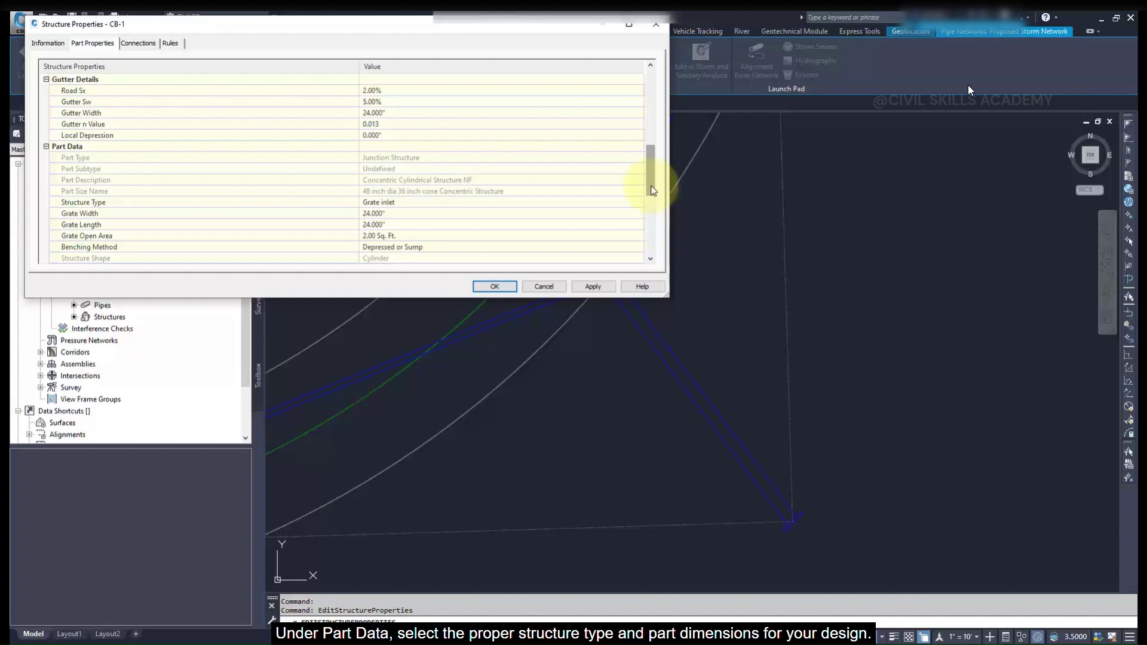
{"action": "left_click", "coordinate": [626, 205]}
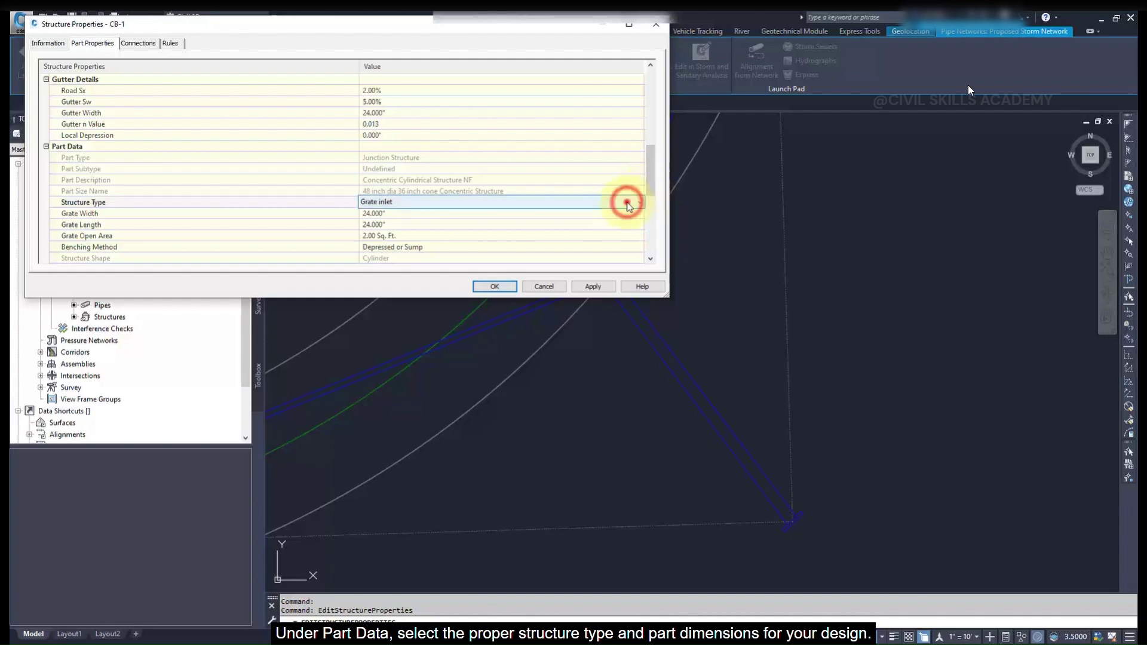
{"action": "left_click", "coordinate": [629, 206]}
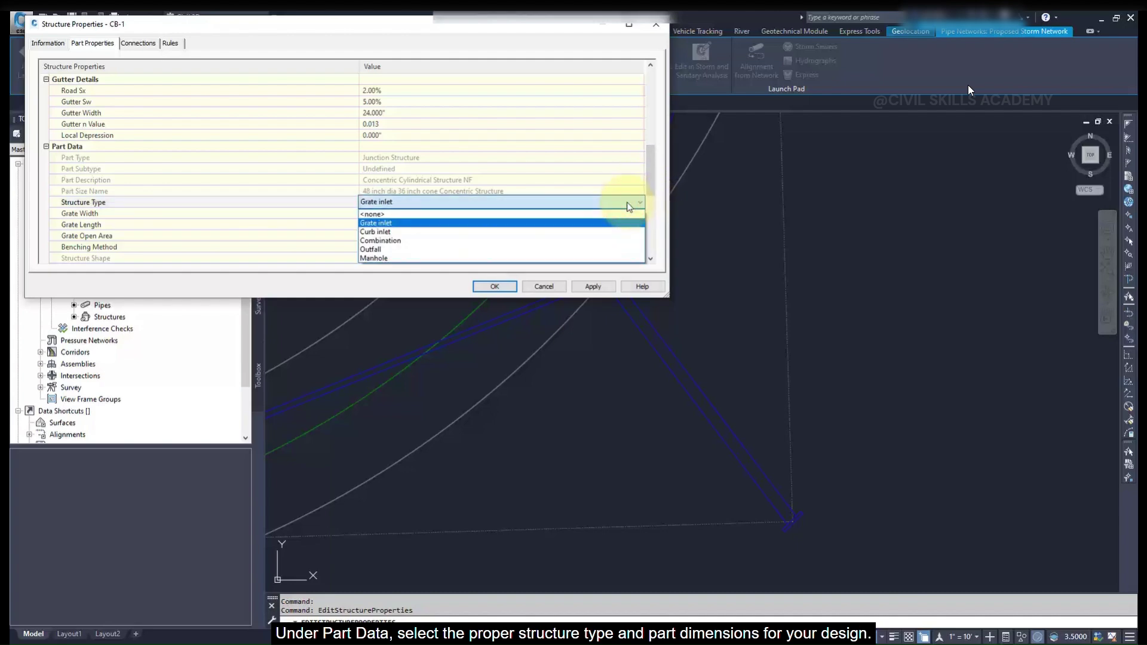
{"action": "left_click", "coordinate": [627, 205]}
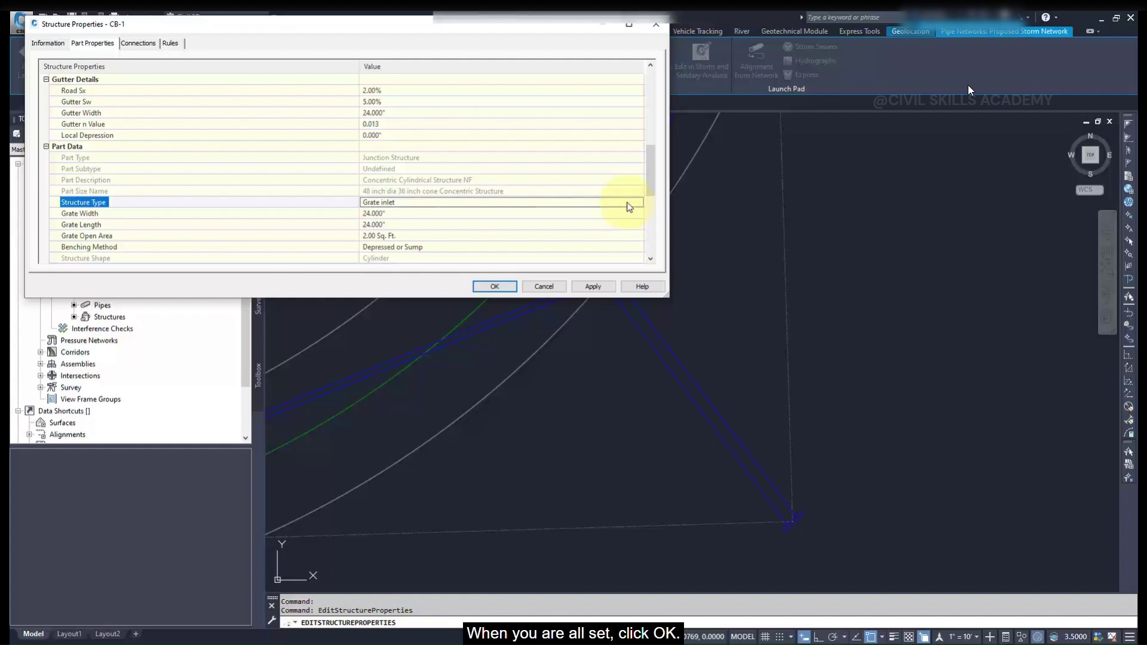
{"action": "left_click", "coordinate": [507, 287]}
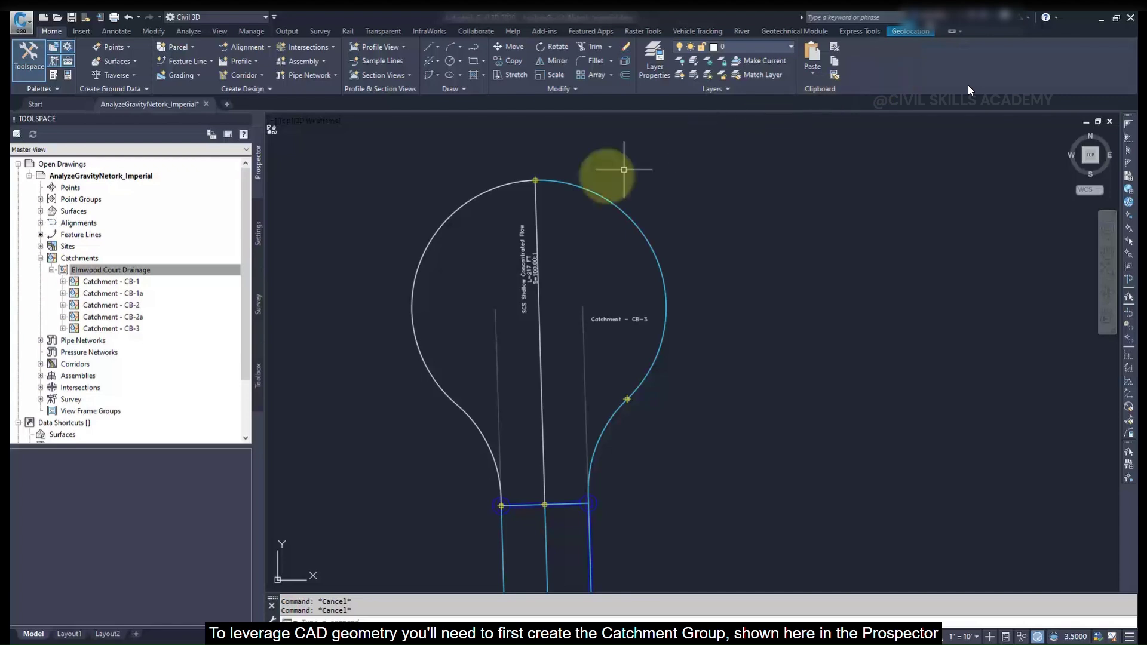
Select the Elmwood Court Drainage catchment group in Prospector to show its catchments.
{"action": "left_click", "coordinate": [238, 270]}
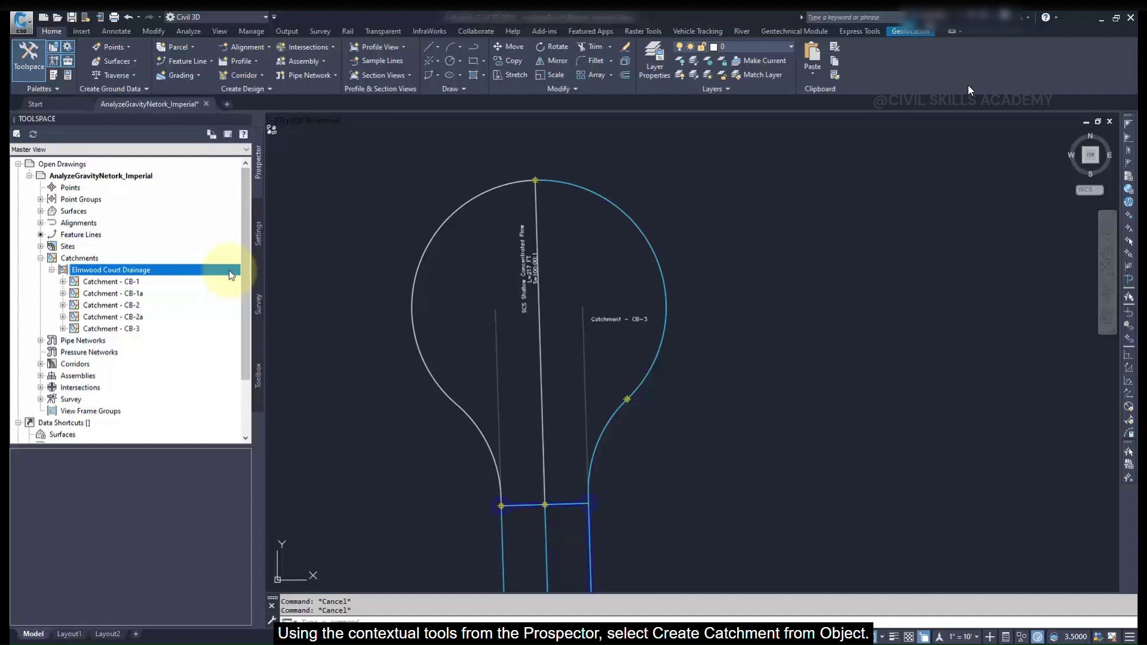
Create a catchment in Elmwood Court Drainage from the boundary polyline and the uphill flow-path polyline.
{"action": "right_click", "coordinate": [229, 275]}
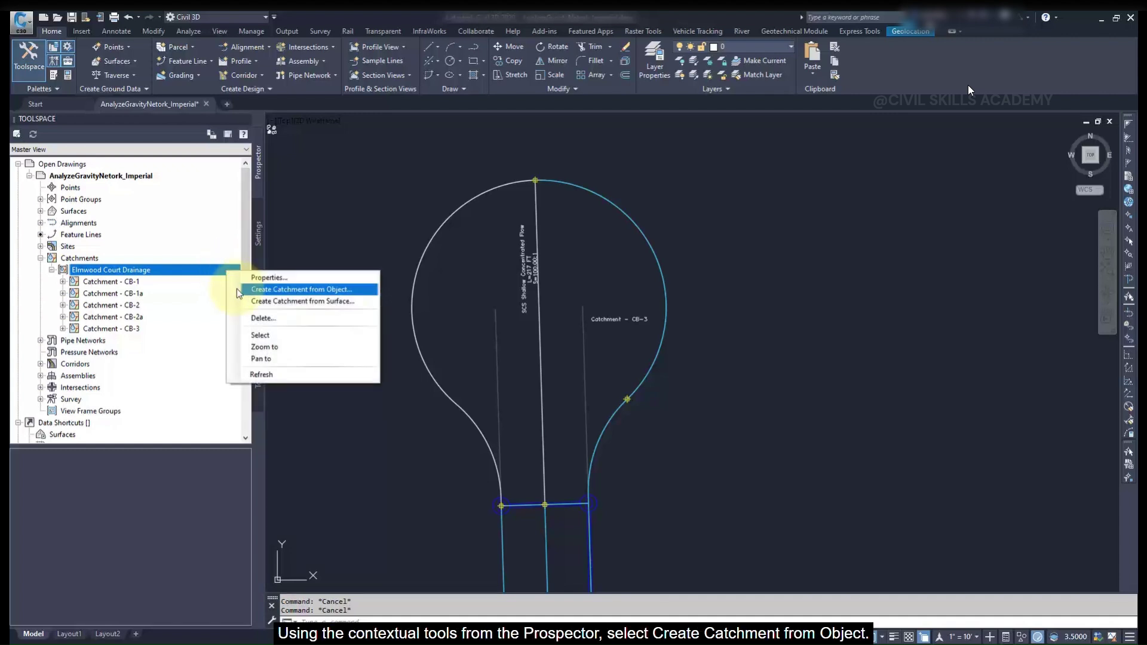
{"action": "left_click", "coordinate": [236, 288]}
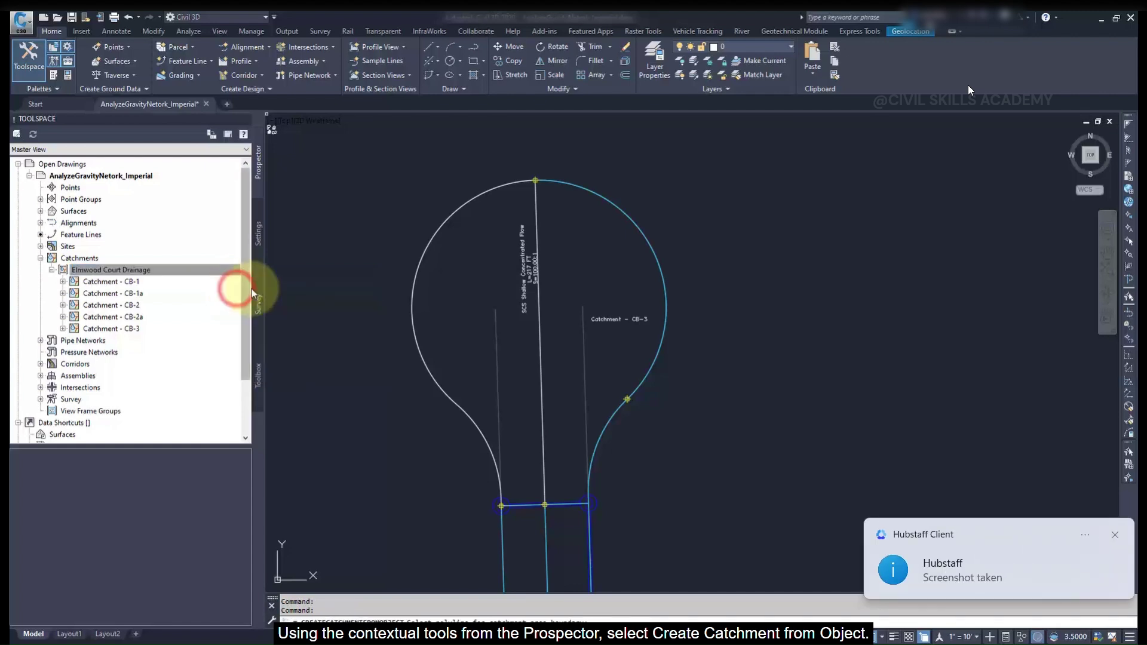
{"action": "left_click", "coordinate": [412, 294]}
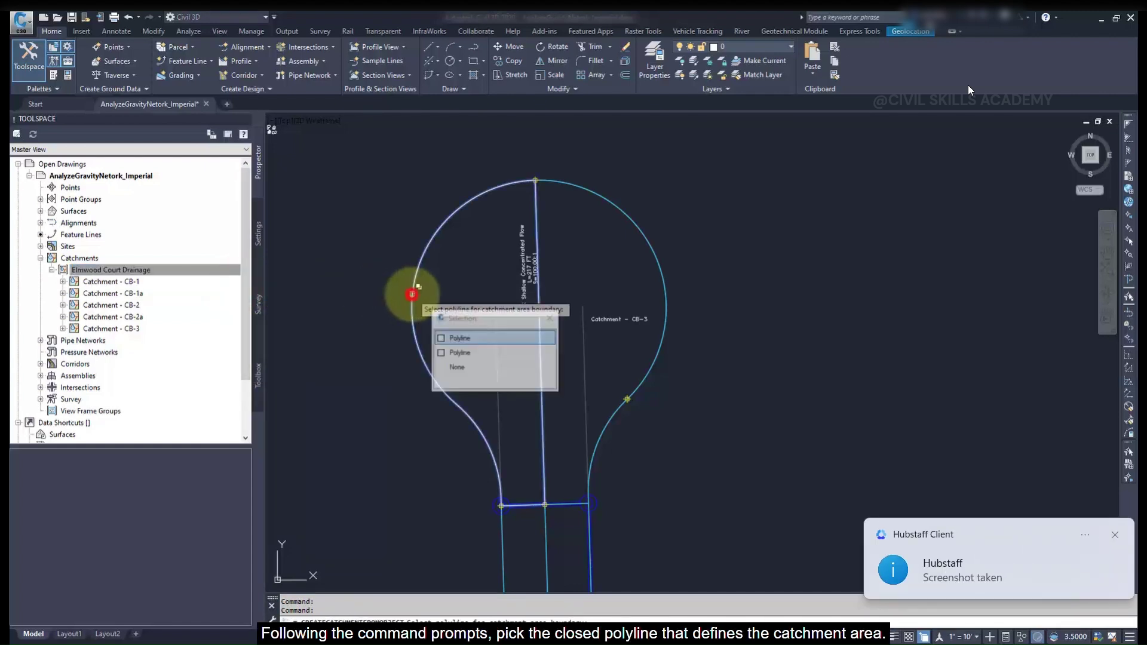
{"action": "left_click", "coordinate": [446, 338]}
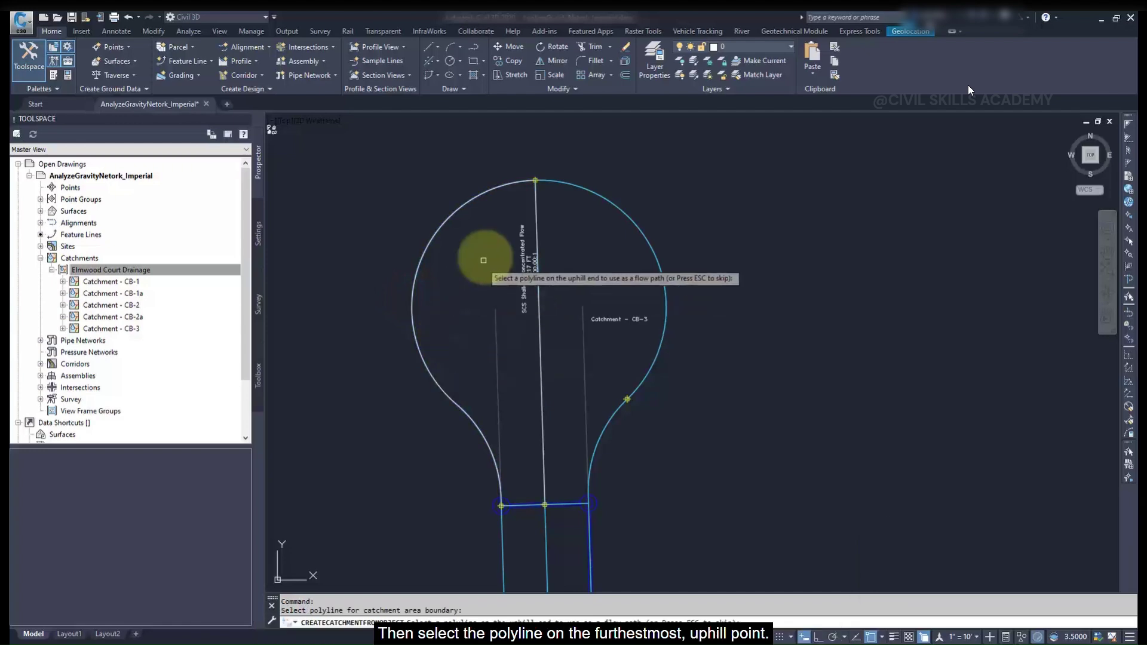
{"action": "left_click", "coordinate": [534, 186]}
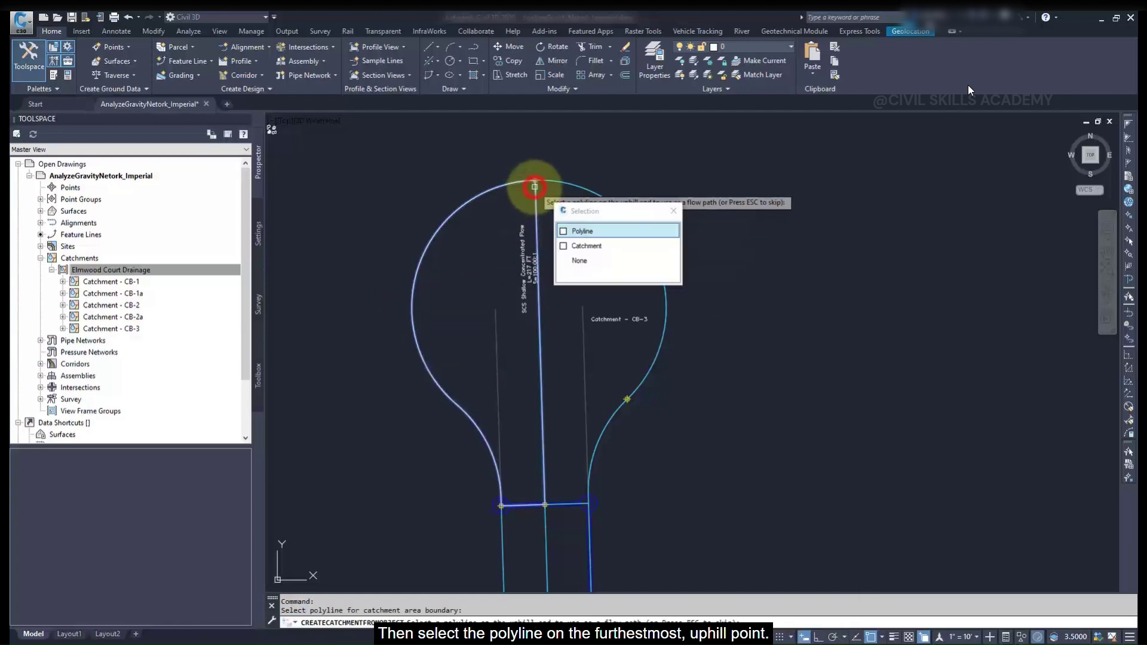
{"action": "left_click", "coordinate": [578, 231]}
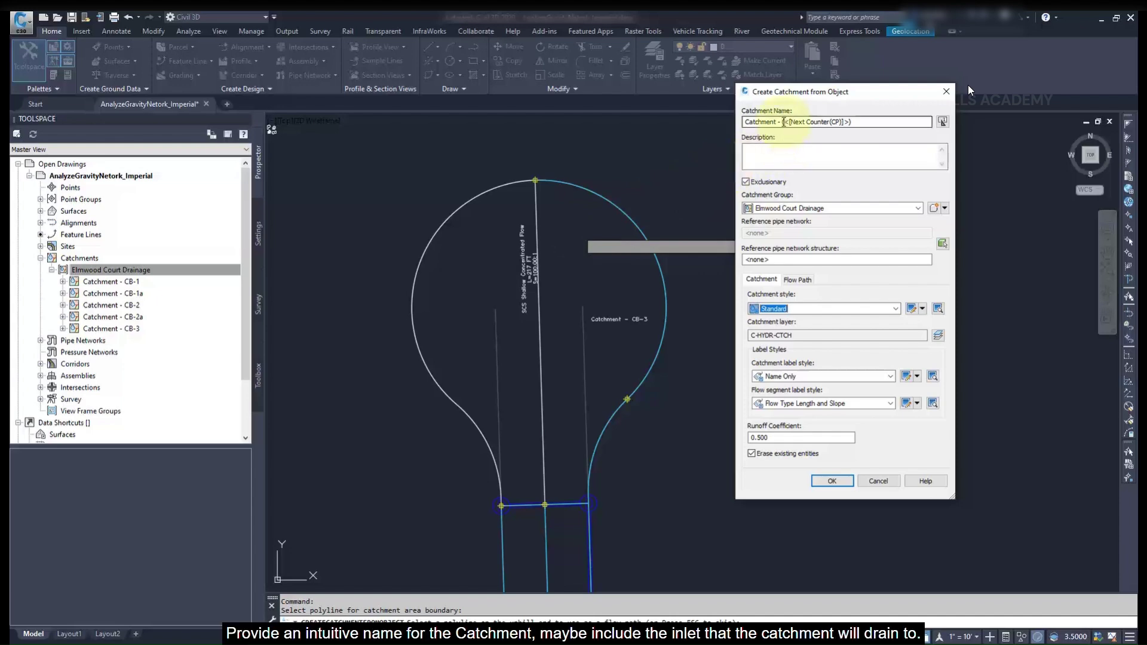
Name the catchment 'Catchment - CB-3a', drain it to structure CB-3a, and set runoff coefficient .98.
{"action": "left_click_drag", "start_coordinate": [784, 122], "coordinate": [889, 123]}
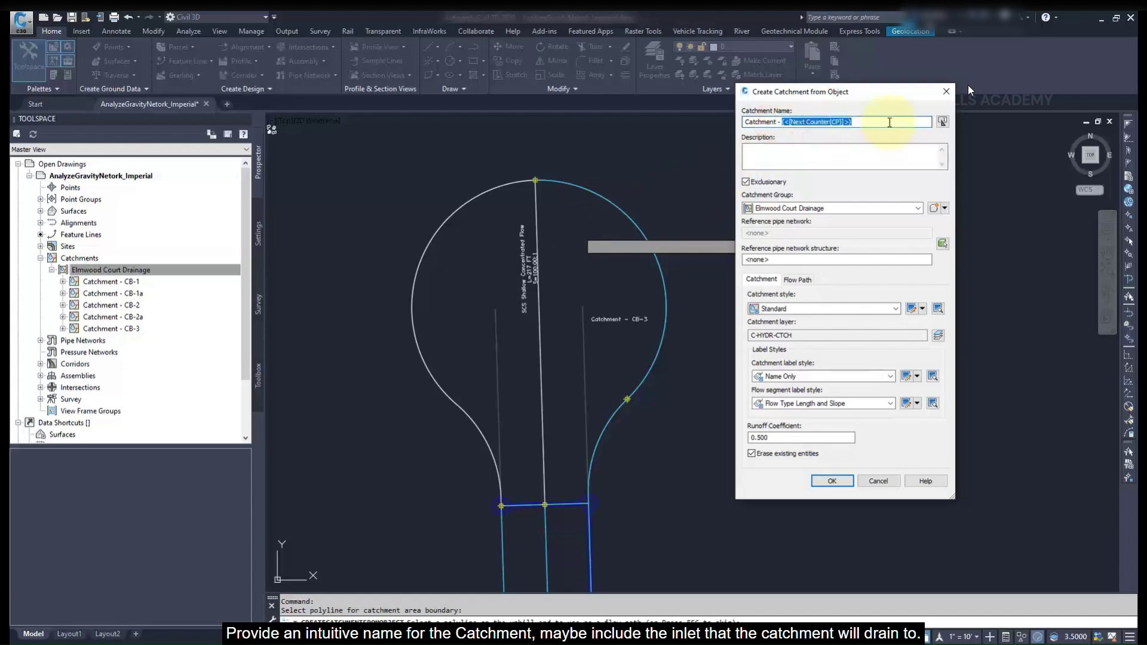
{"action": "type", "text": "Catchment - CB-3a"}
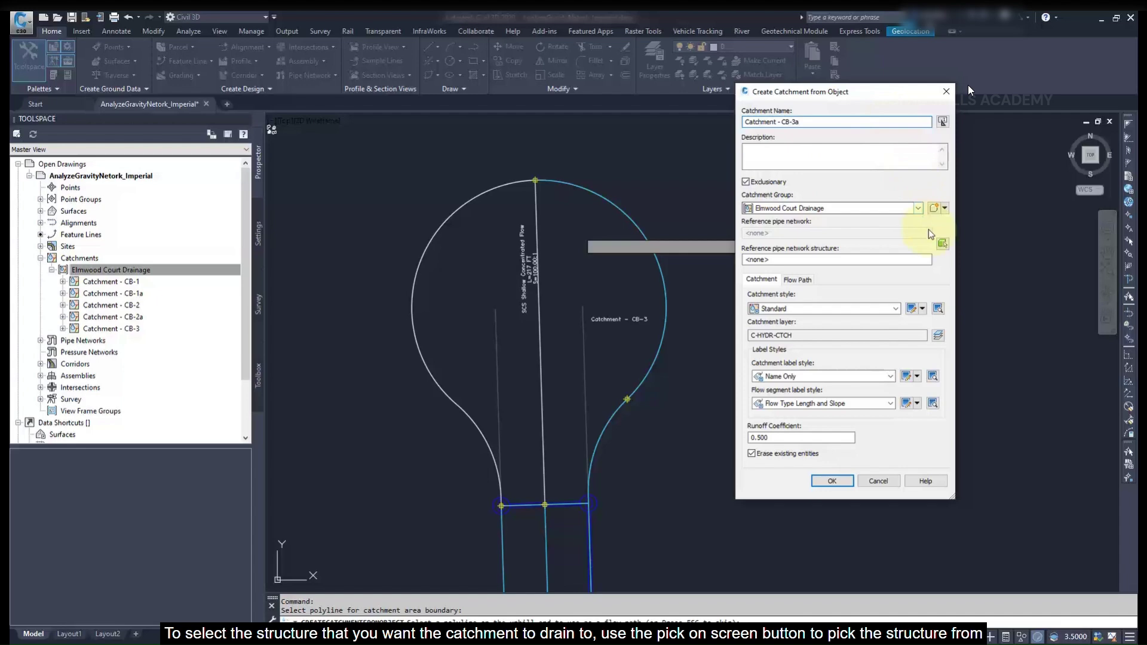
{"action": "left_click", "coordinate": [942, 244]}
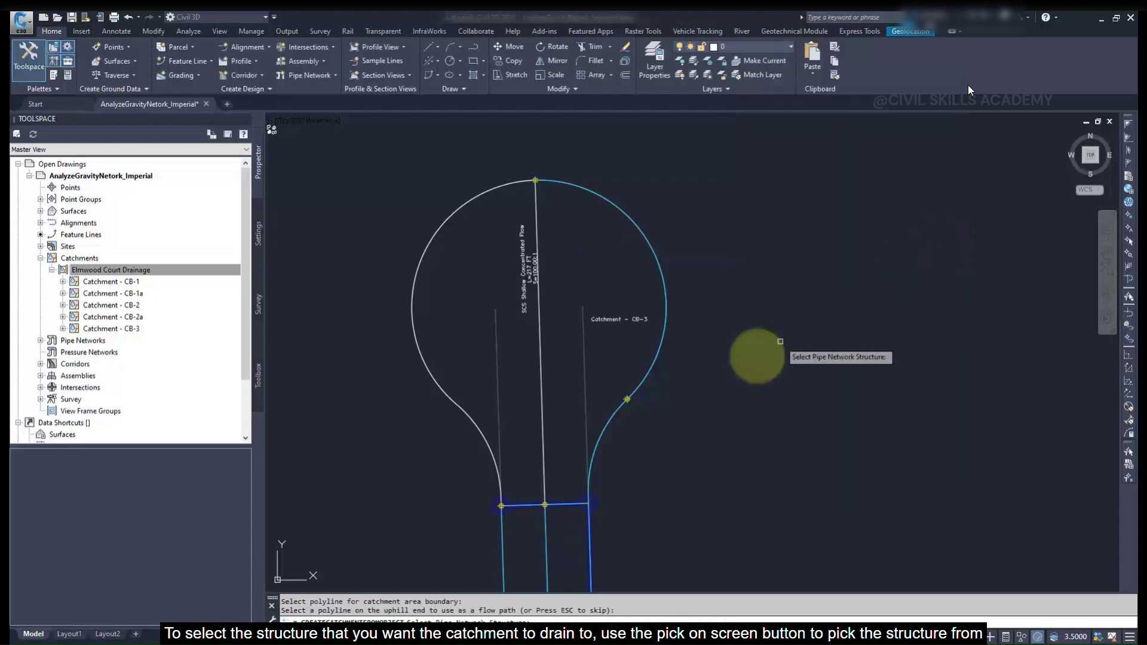
{"action": "left_click", "coordinate": [507, 501]}
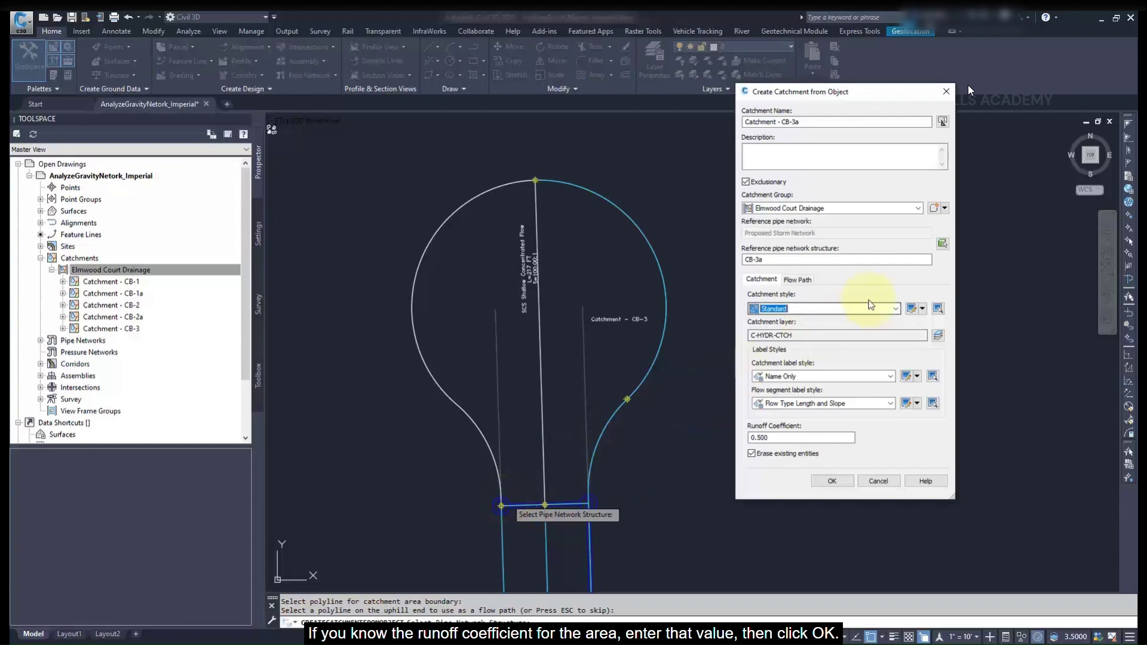
{"action": "double_click", "coordinate": [781, 435]}
{"action": "type", "text": ".98"}
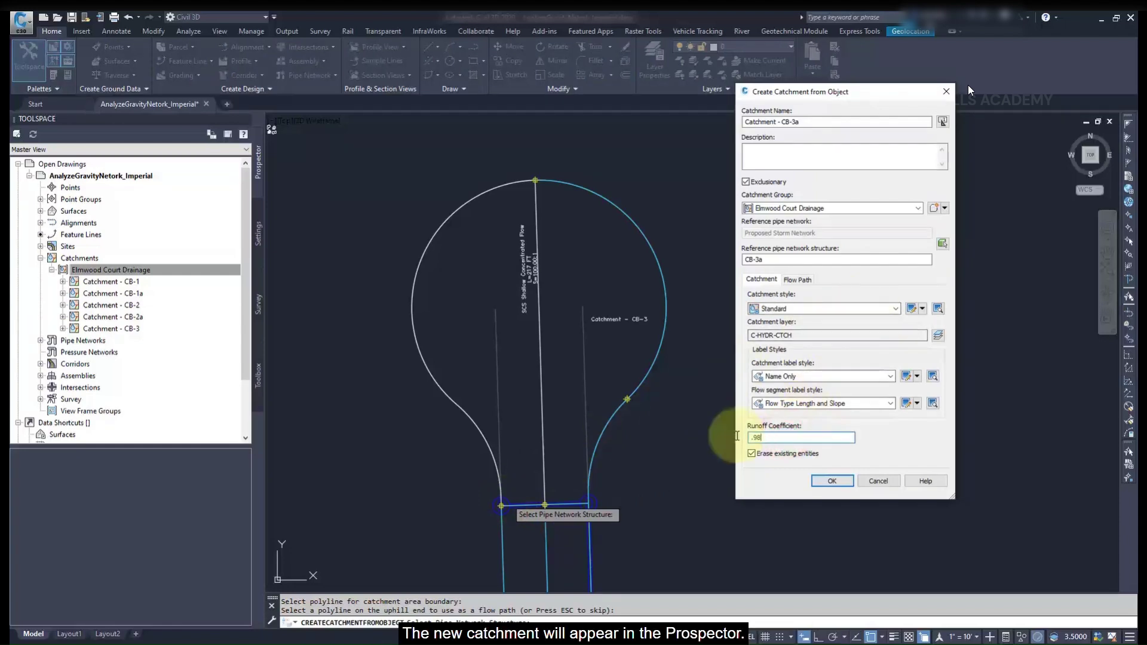
{"action": "left_click", "coordinate": [827, 480]}
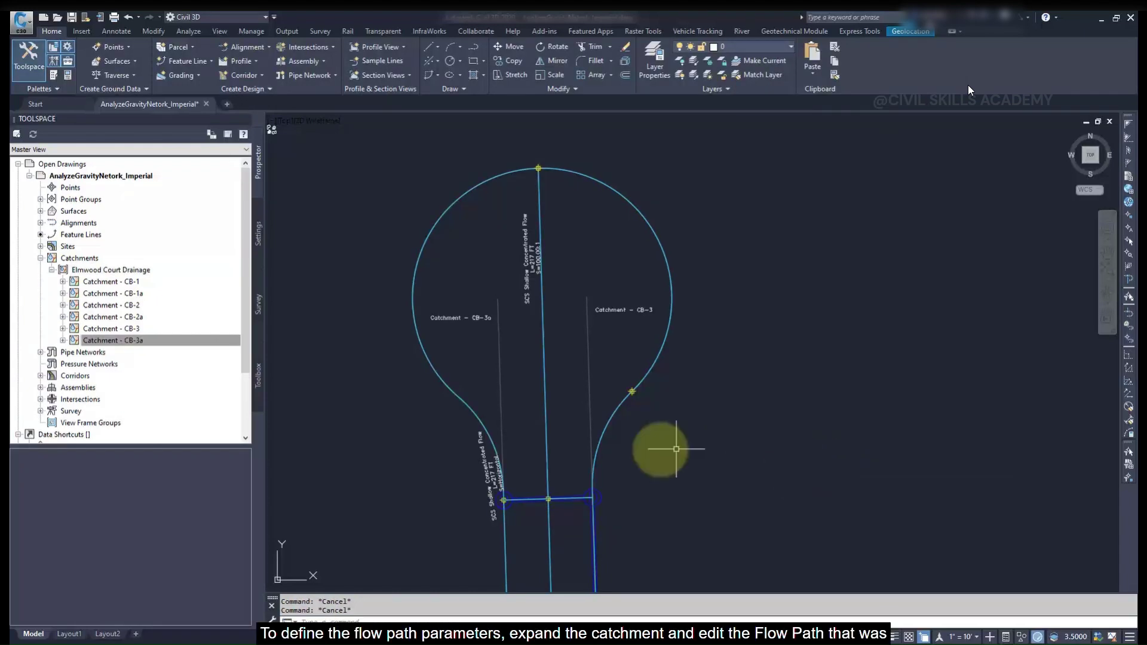
Open the flow segments of catchment CB-3a's flow path for editing.
{"action": "left_click", "coordinate": [102, 340]}
{"action": "left_click", "coordinate": [63, 340]}
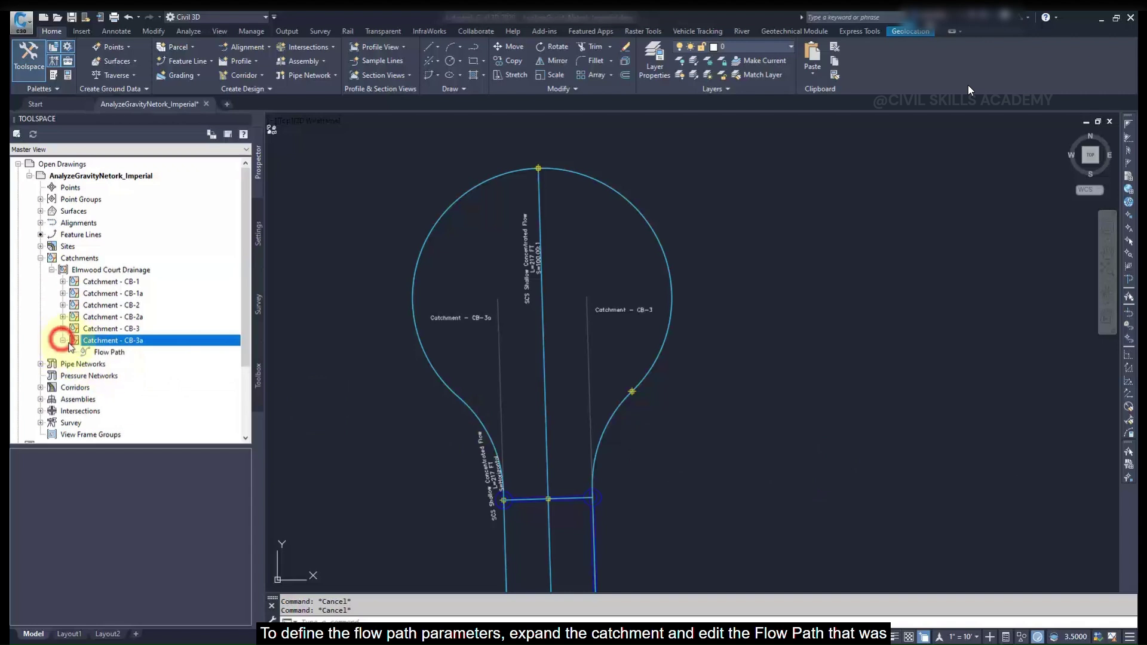
{"action": "right_click", "coordinate": [96, 352]}
{"action": "left_click", "coordinate": [133, 373]}
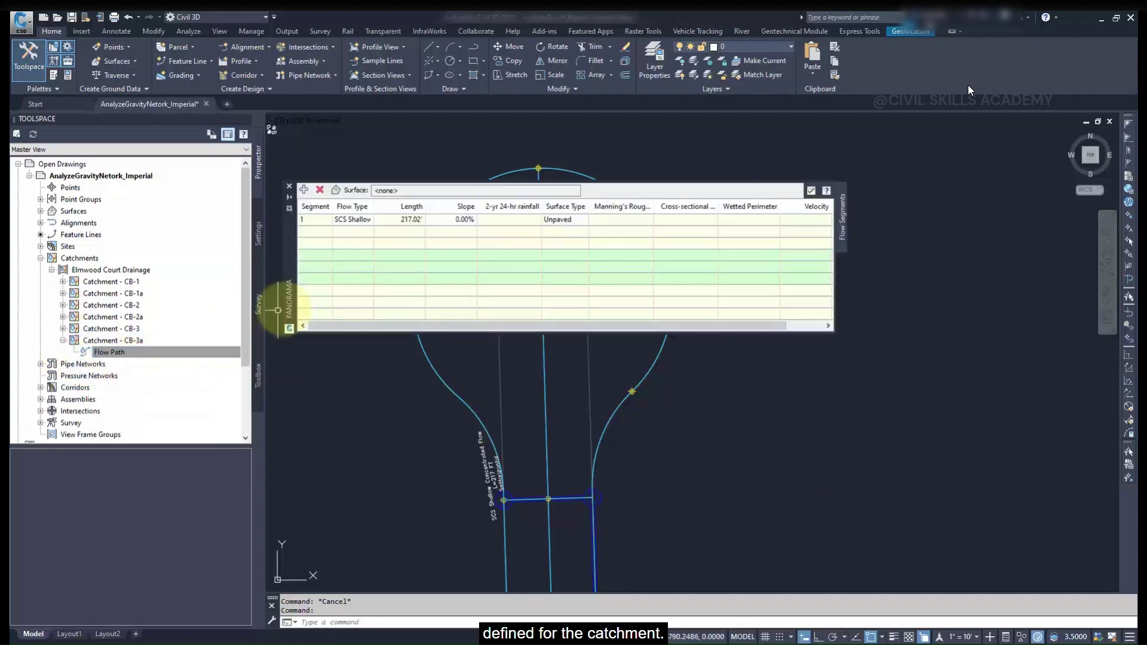
Set flow segment 1 to a Paved surface with 1.00% slope, close the table, and save.
{"action": "left_click", "coordinate": [561, 219]}
{"action": "left_click", "coordinate": [567, 220]}
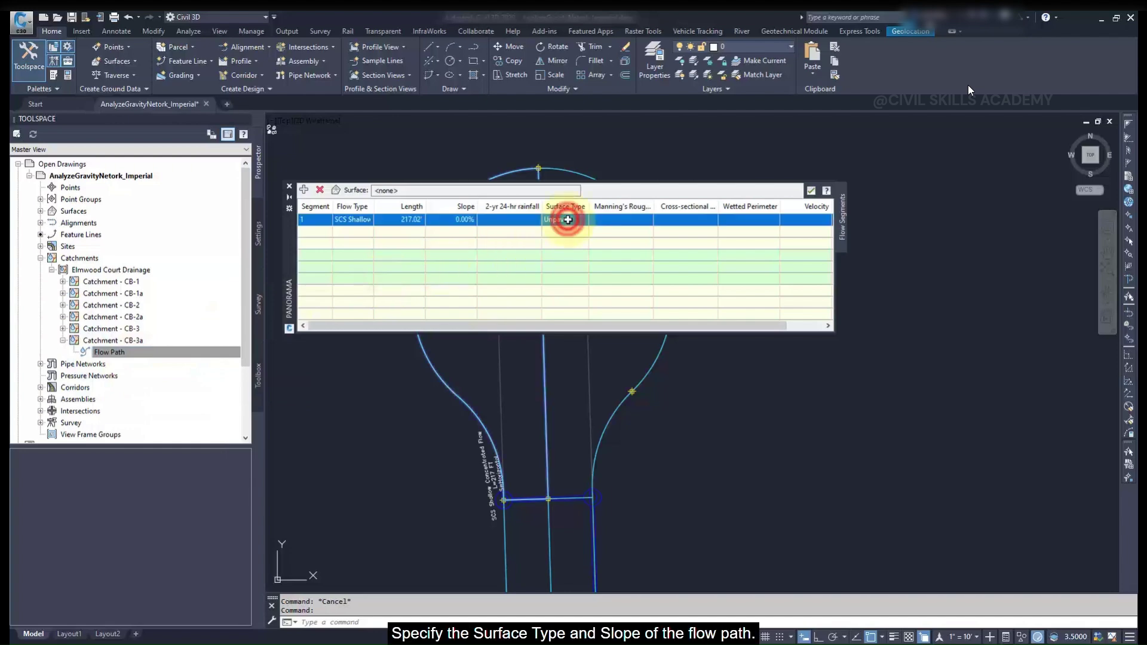
{"action": "left_click", "coordinate": [562, 231]}
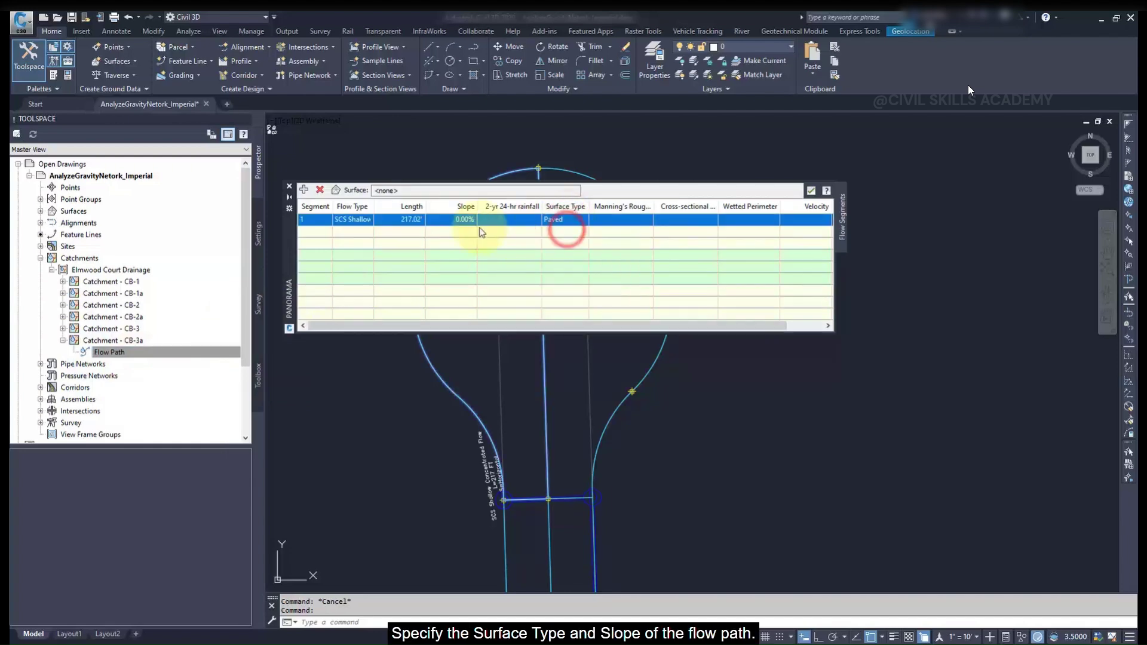
{"action": "left_click", "coordinate": [463, 221]}
{"action": "type", "text": "1"}
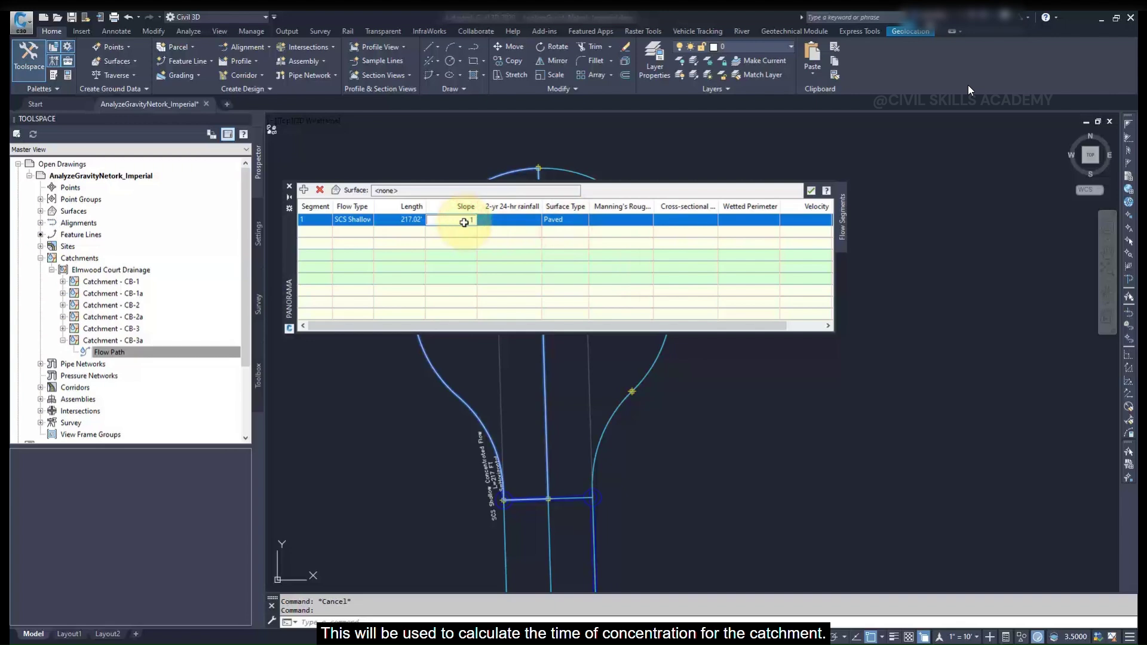
{"action": "left_click", "coordinate": [481, 231]}
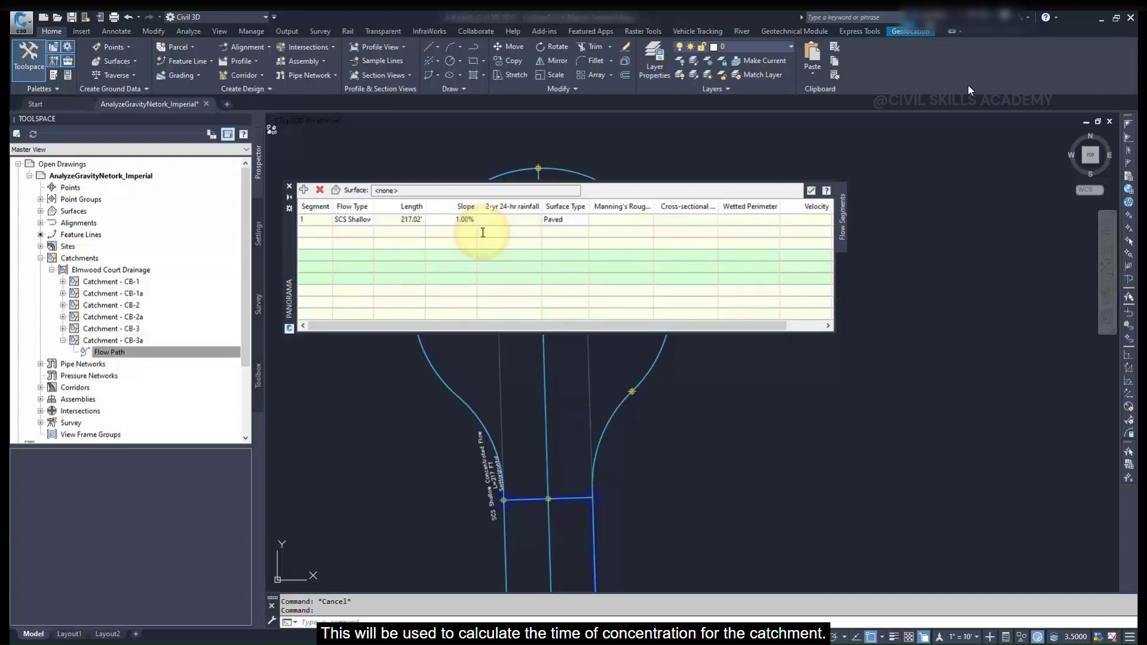
{"action": "left_click", "coordinate": [811, 190]}
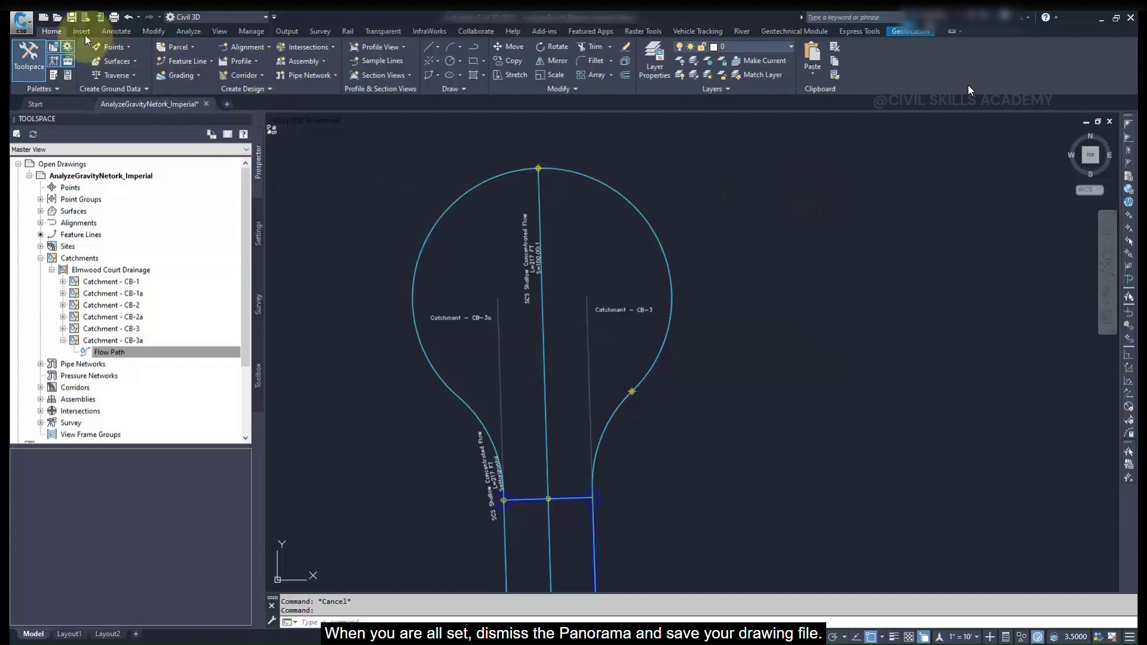
{"action": "left_click", "coordinate": [72, 18]}
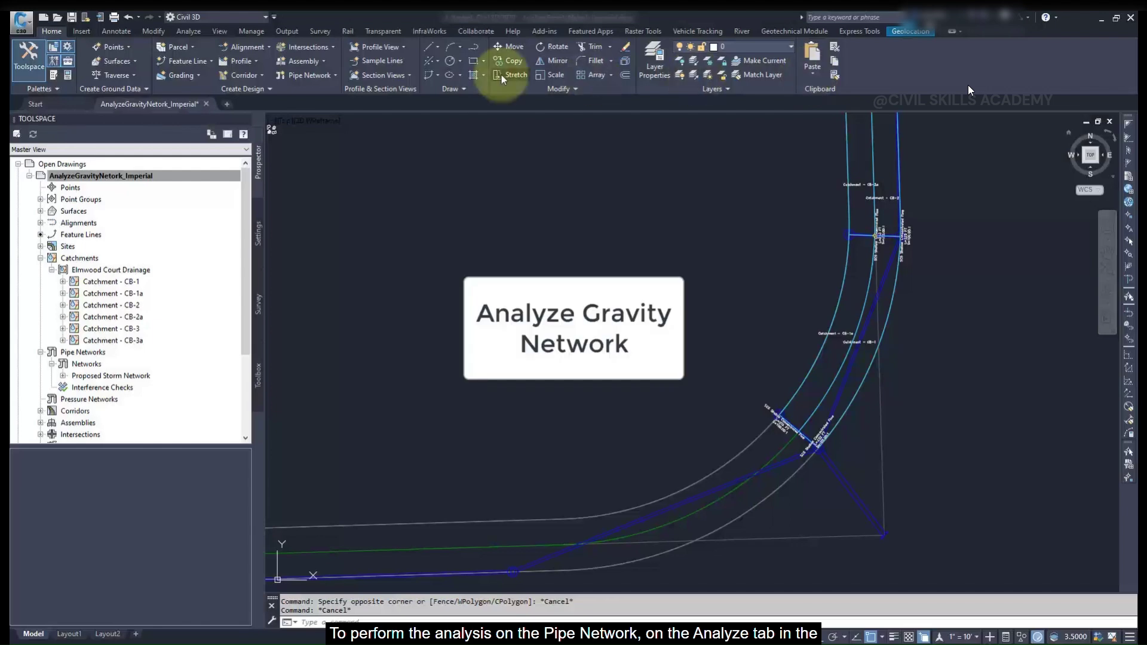
Start Analyze Gravity Network on the Proposed Storm Network.
{"action": "left_click", "coordinate": [190, 31]}
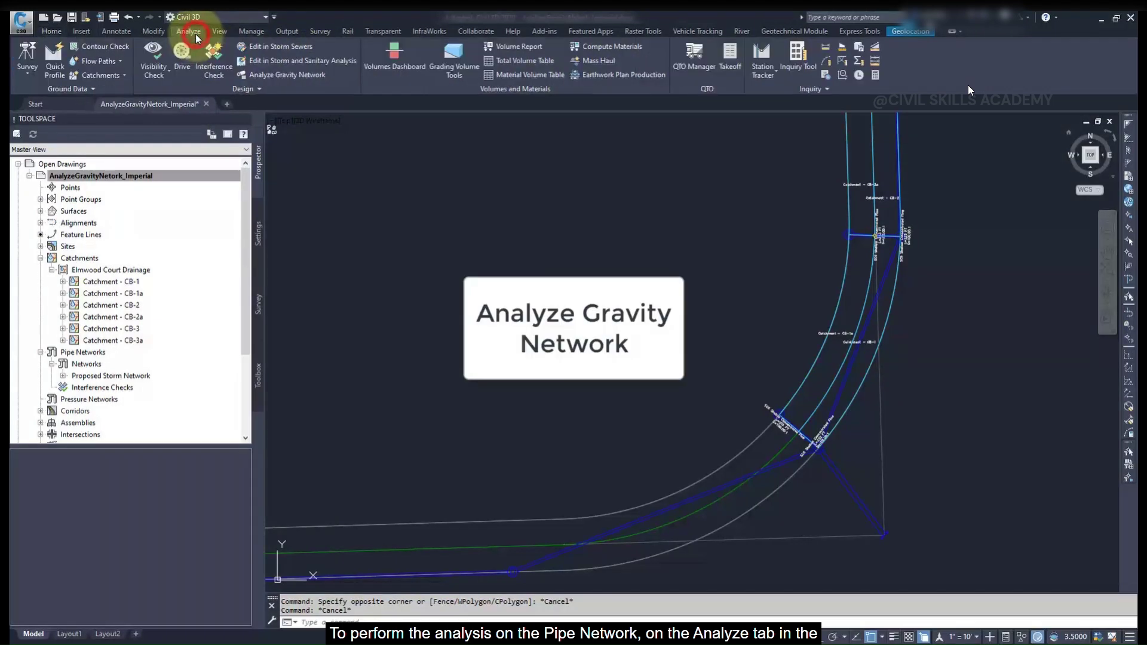
{"action": "left_click", "coordinate": [245, 75]}
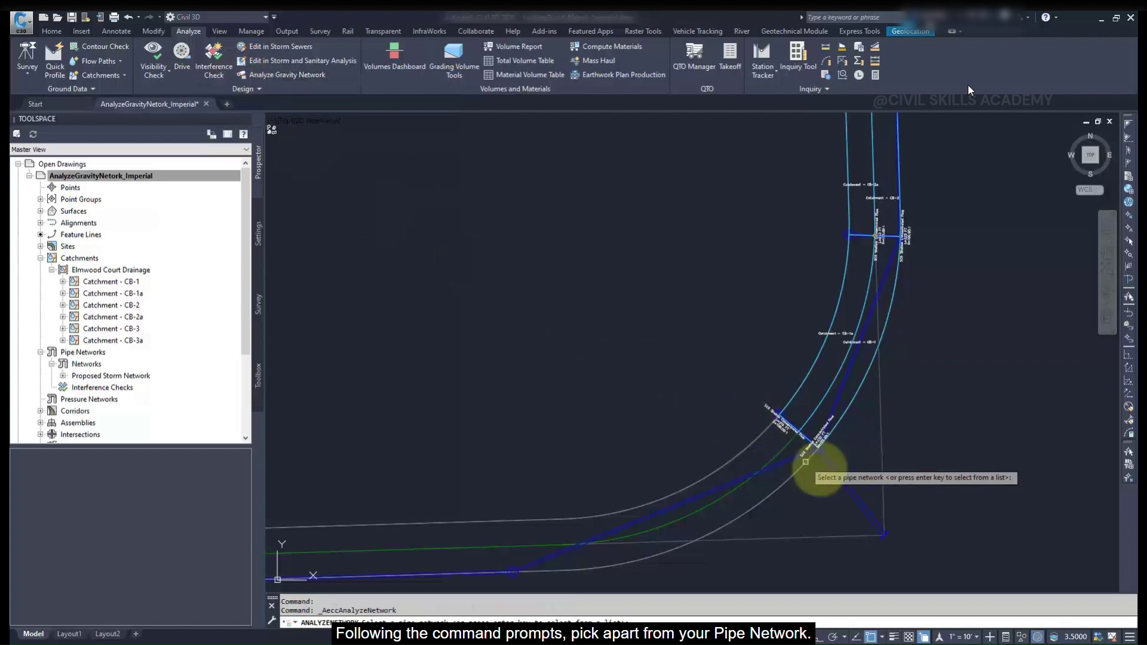
{"action": "left_click", "coordinate": [834, 473]}
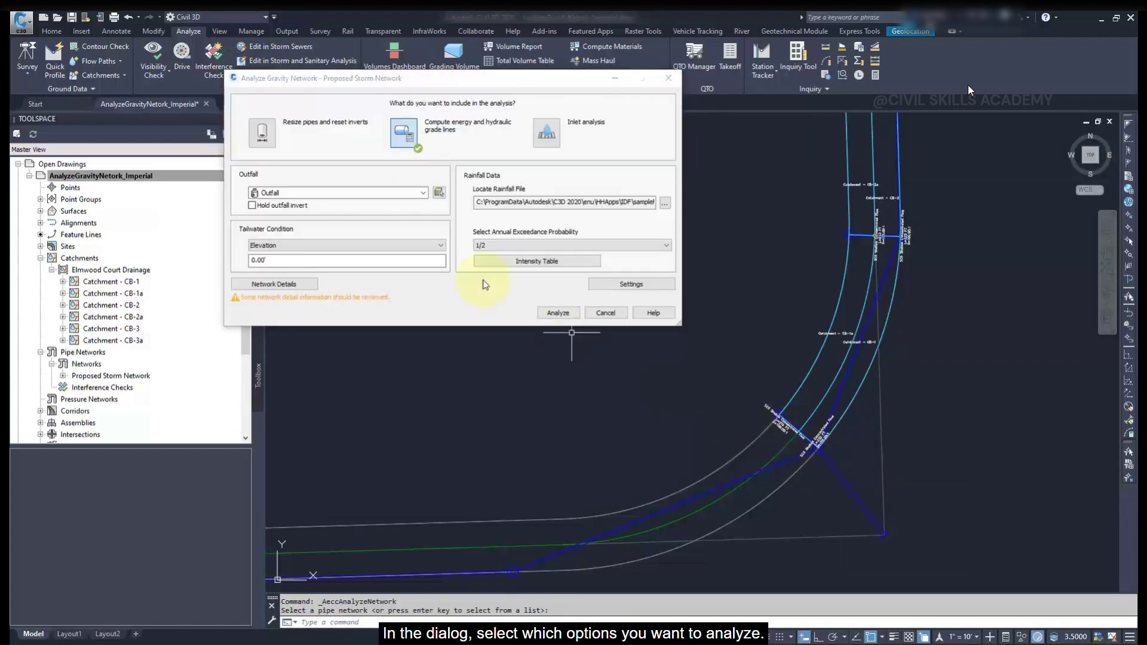
Enable pipe resizing and inlet analysis, pick the outfall, hold its invert, and use Normal depth tailwater.
{"action": "left_click", "coordinate": [302, 143]}
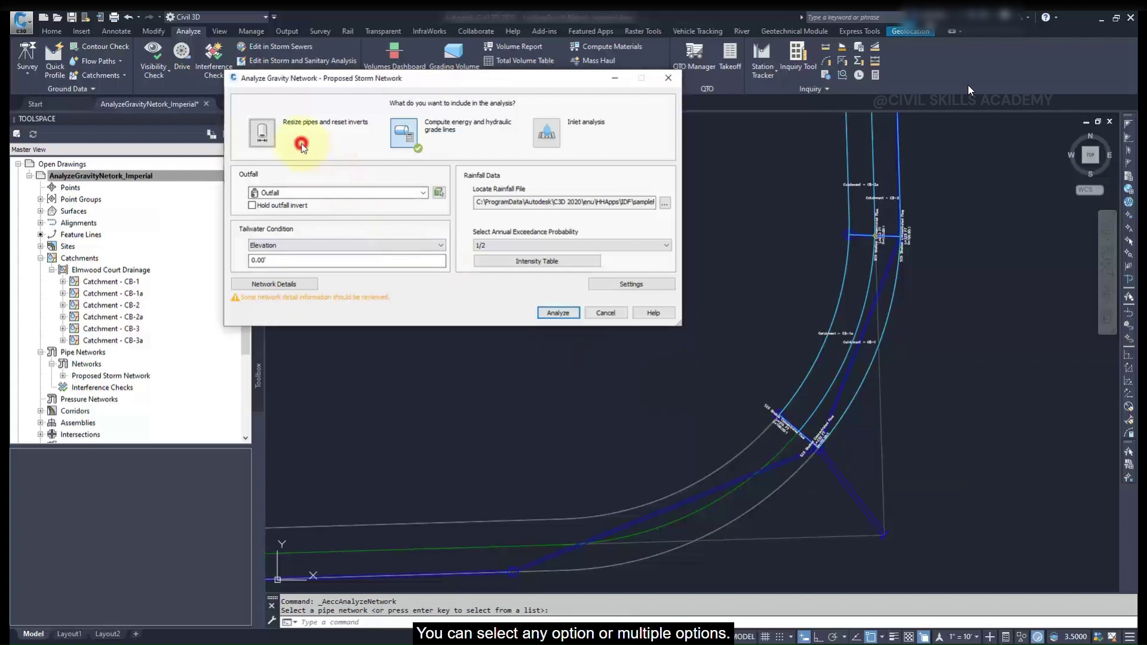
{"action": "left_click", "coordinate": [268, 132]}
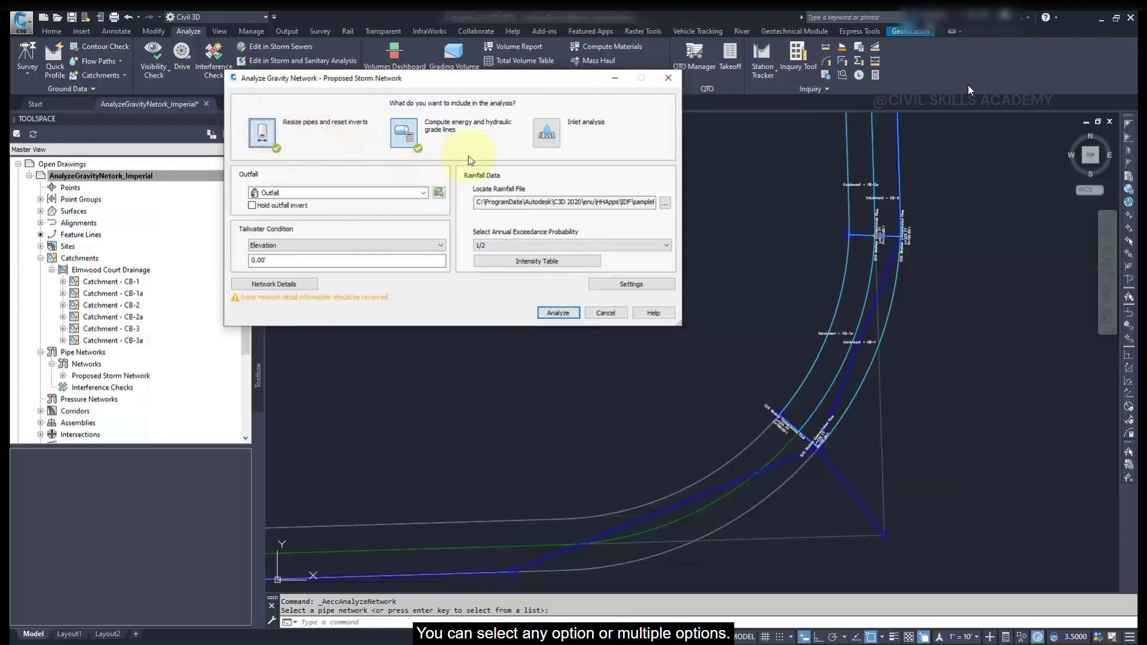
{"action": "left_click", "coordinate": [545, 135]}
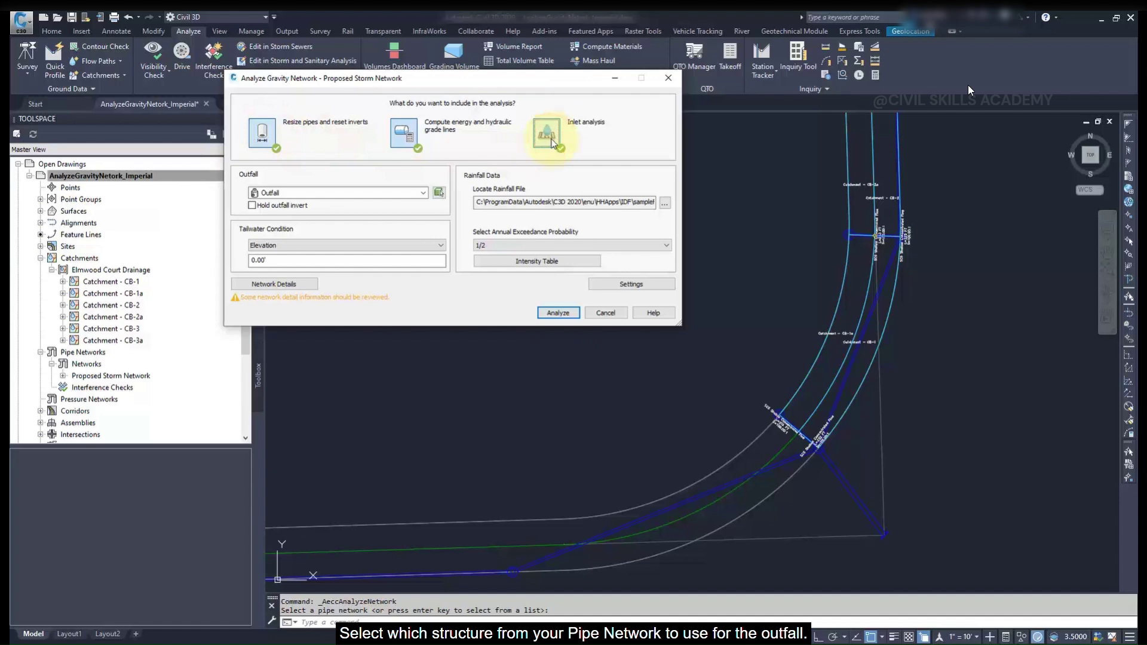
{"action": "left_click", "coordinate": [435, 193]}
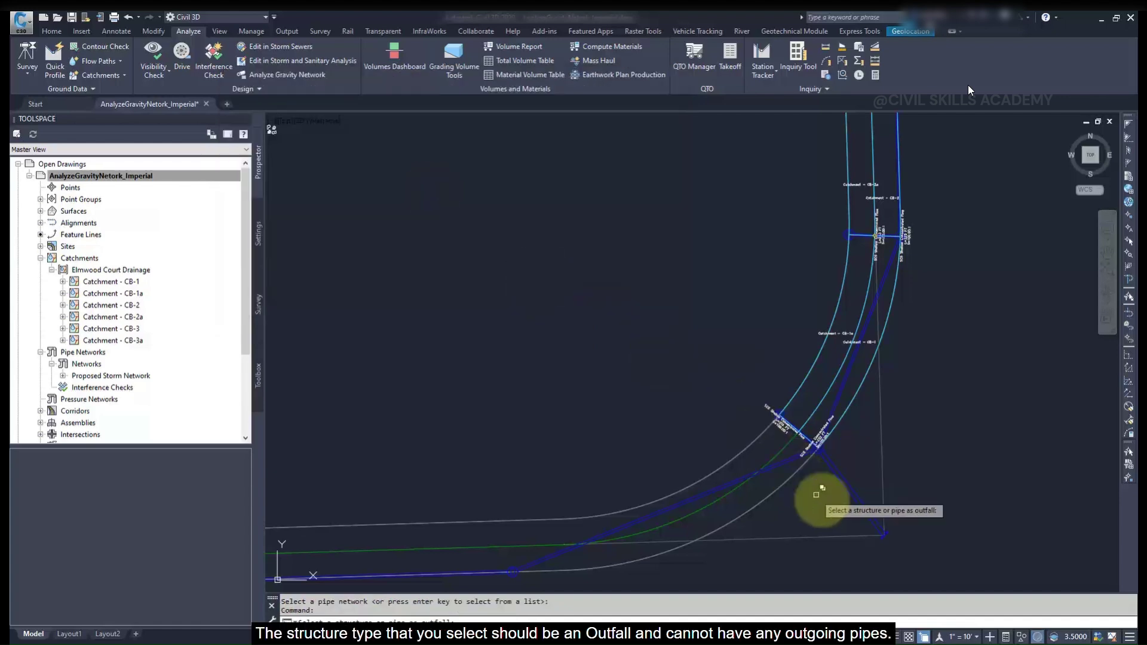
{"action": "left_click", "coordinate": [882, 538]}
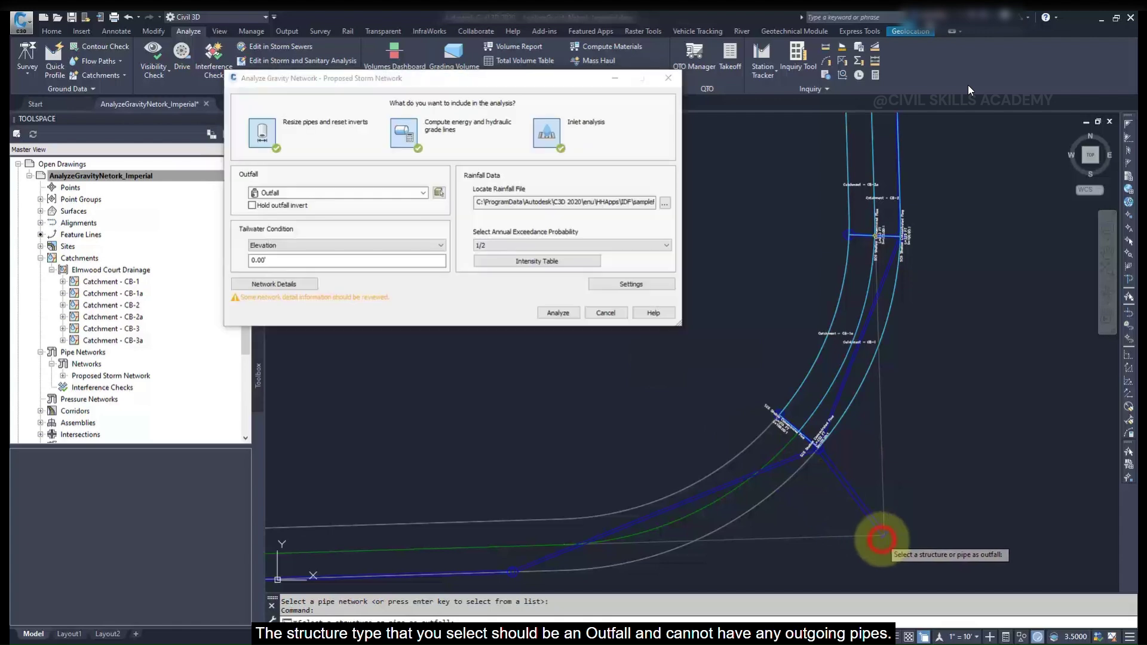
{"action": "left_click", "coordinate": [253, 206]}
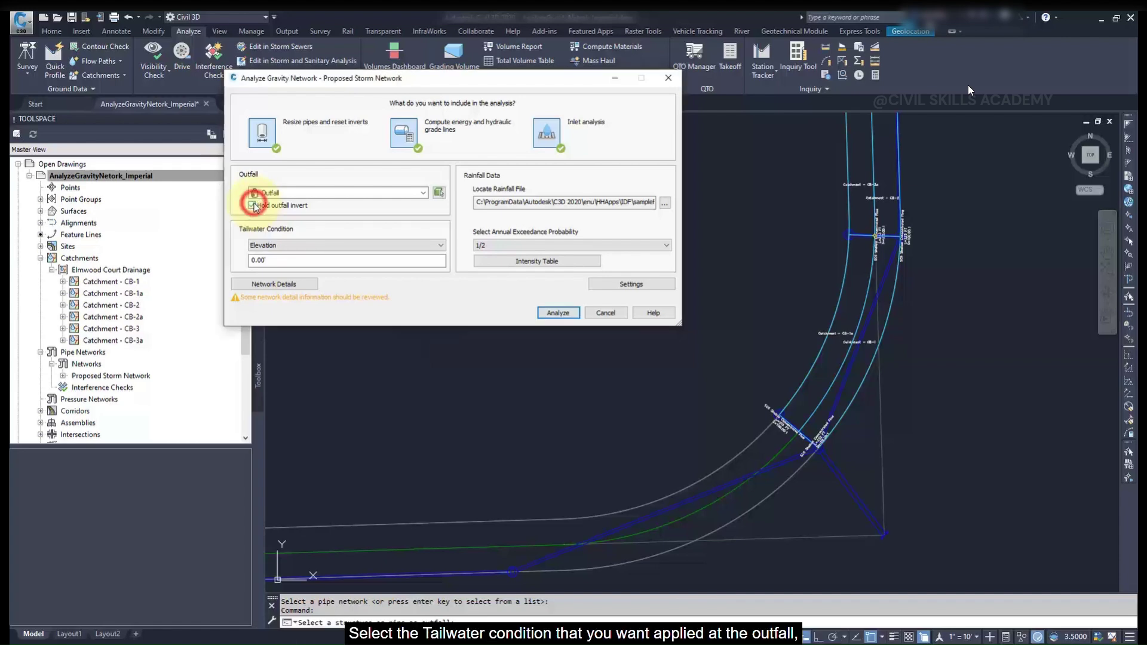
{"action": "left_click", "coordinate": [255, 246]}
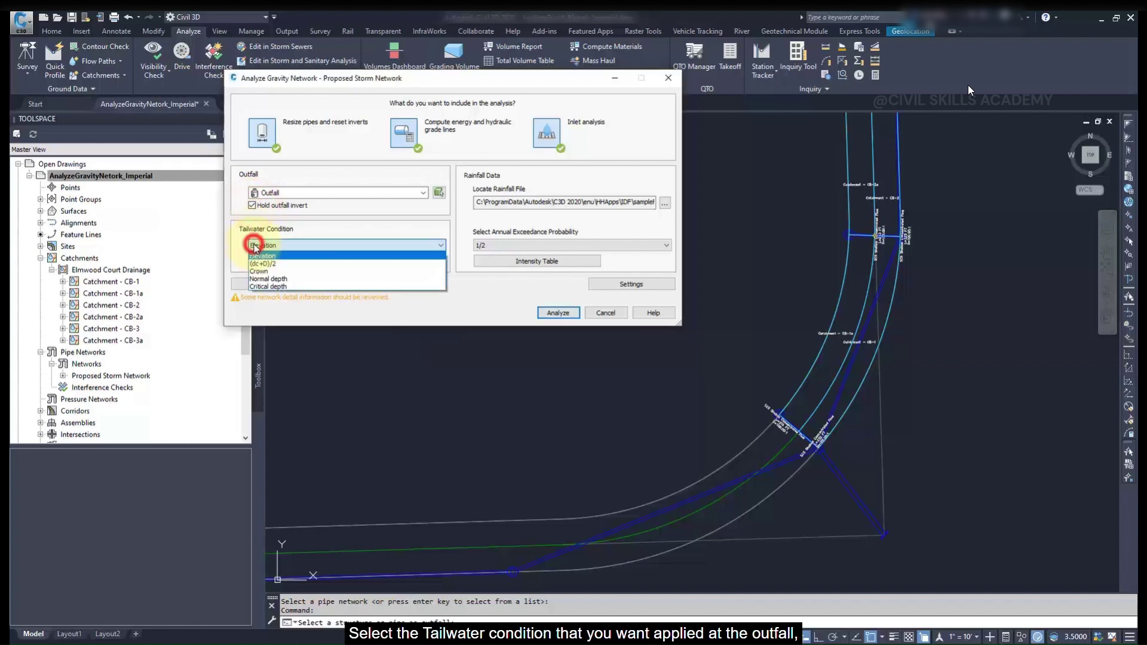
{"action": "left_click", "coordinate": [257, 279]}
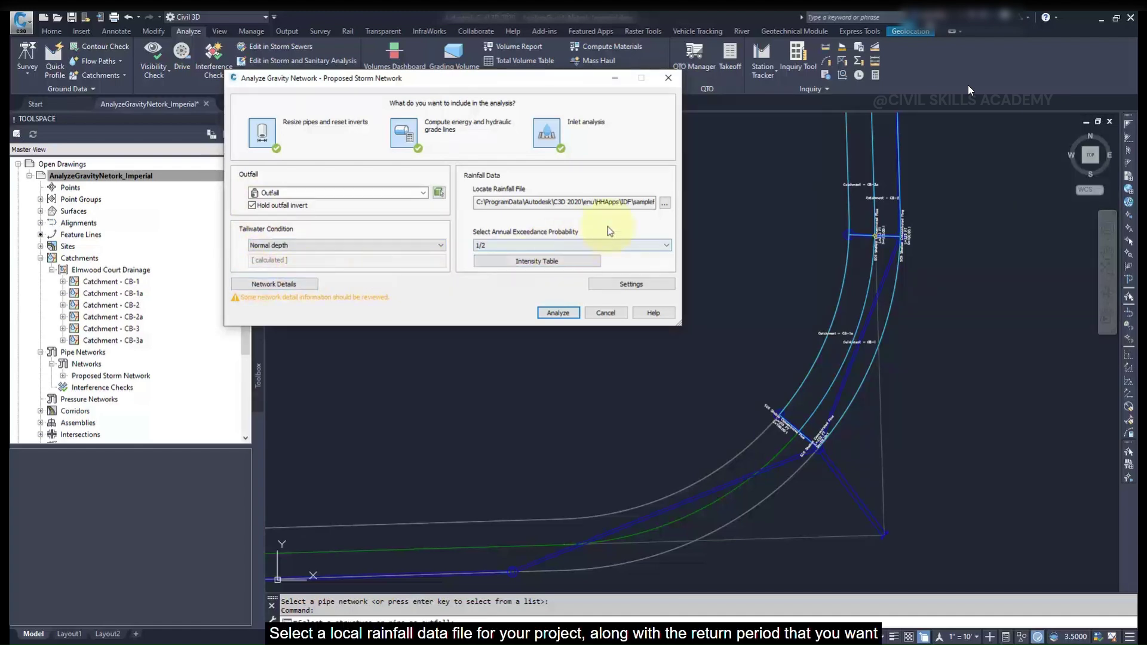
Load rainfall file sampleFHA.IDF and set the annual exceedance probability to 1/100.
{"action": "left_click", "coordinate": [664, 205]}
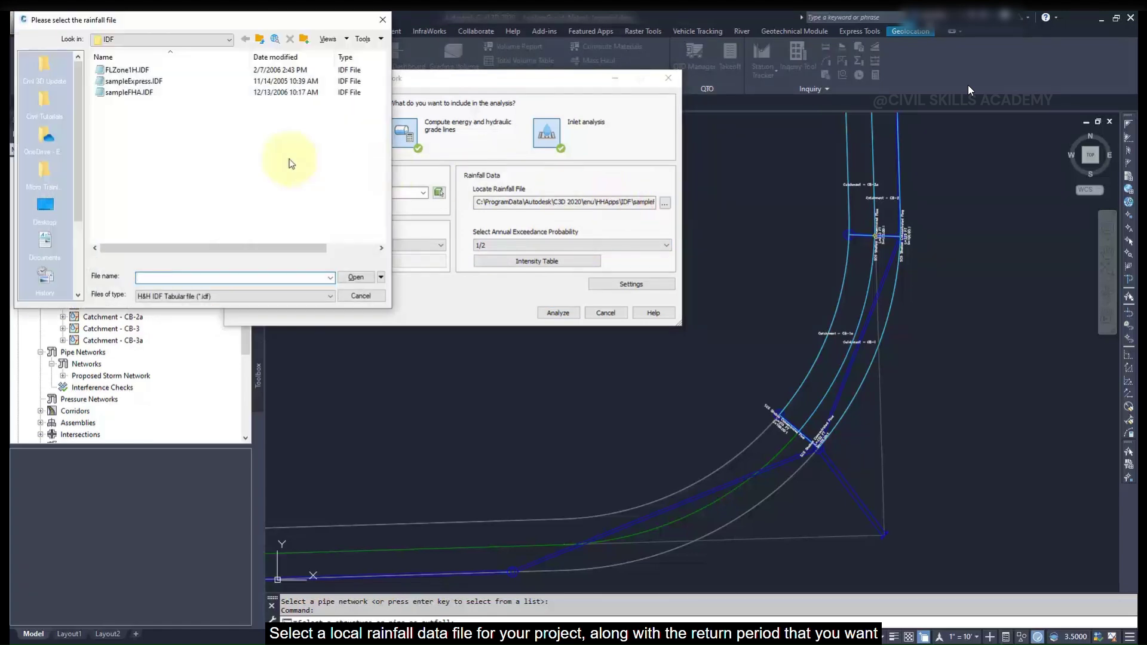
{"action": "left_click", "coordinate": [137, 92]}
{"action": "left_click", "coordinate": [346, 276]}
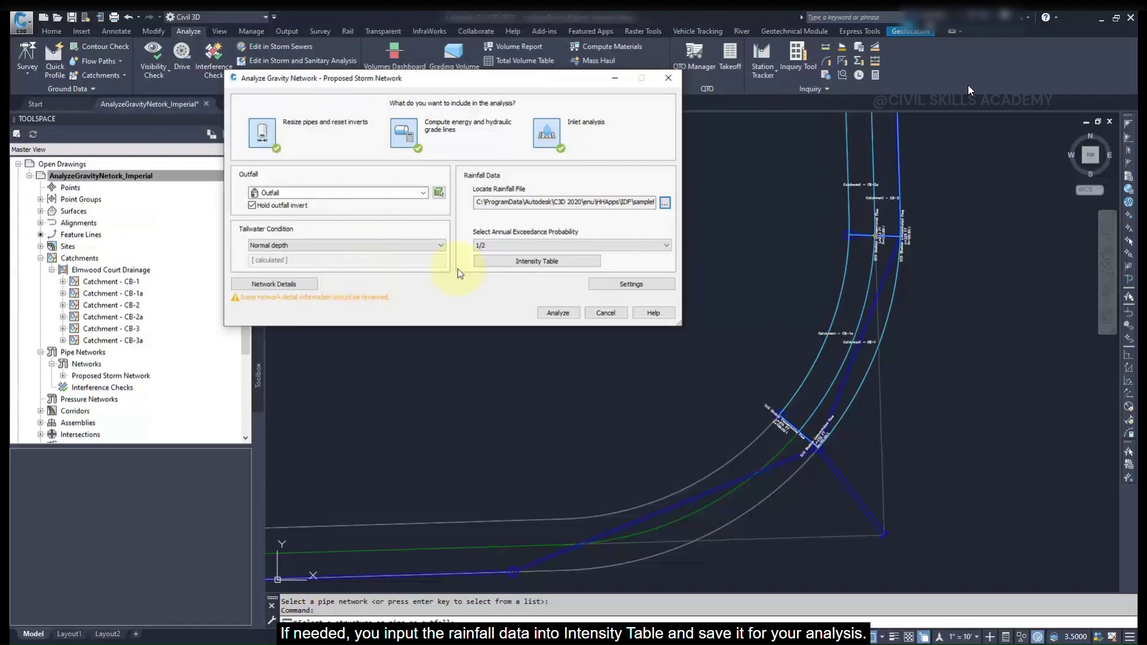
{"action": "left_click", "coordinate": [511, 244]}
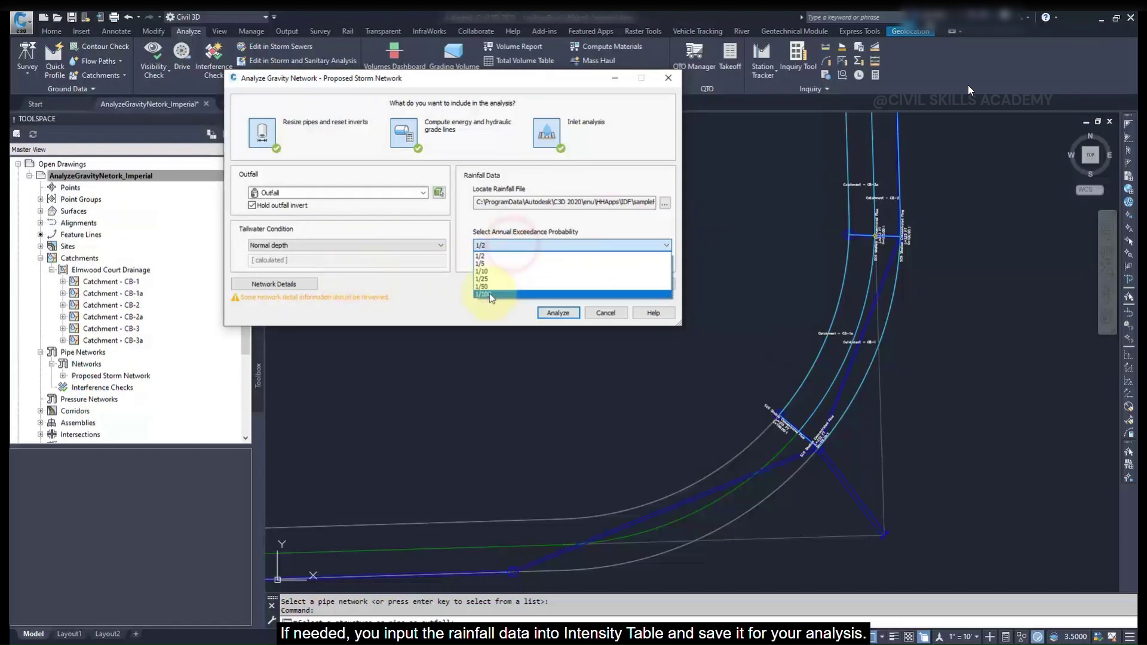
{"action": "left_click", "coordinate": [489, 295]}
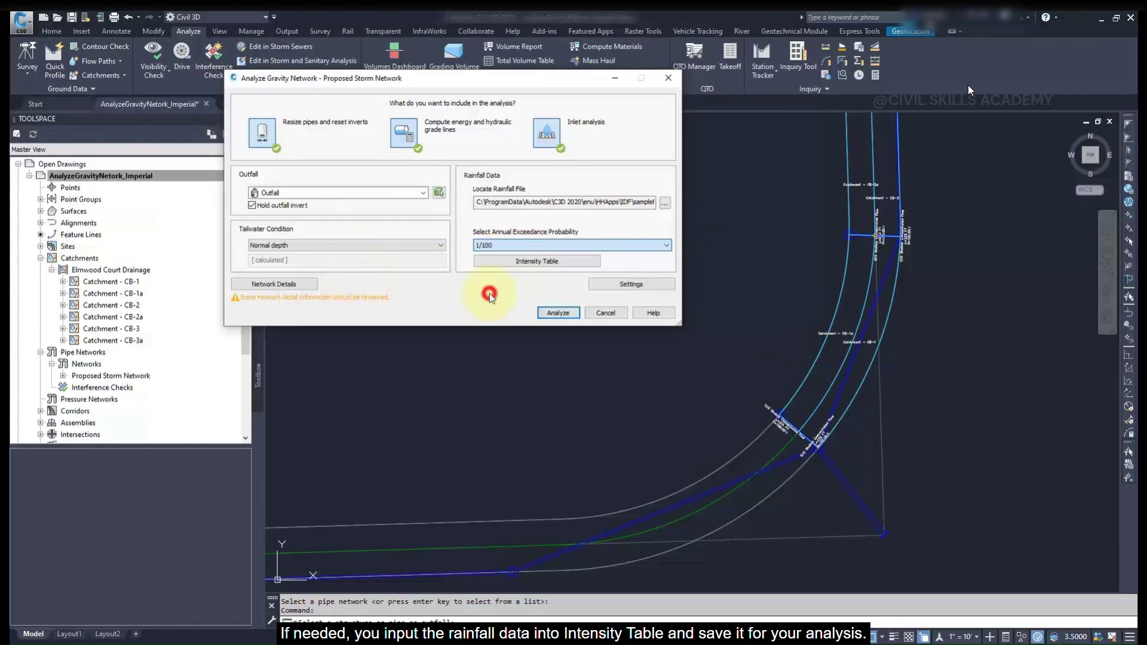
{"action": "left_click", "coordinate": [540, 261]}
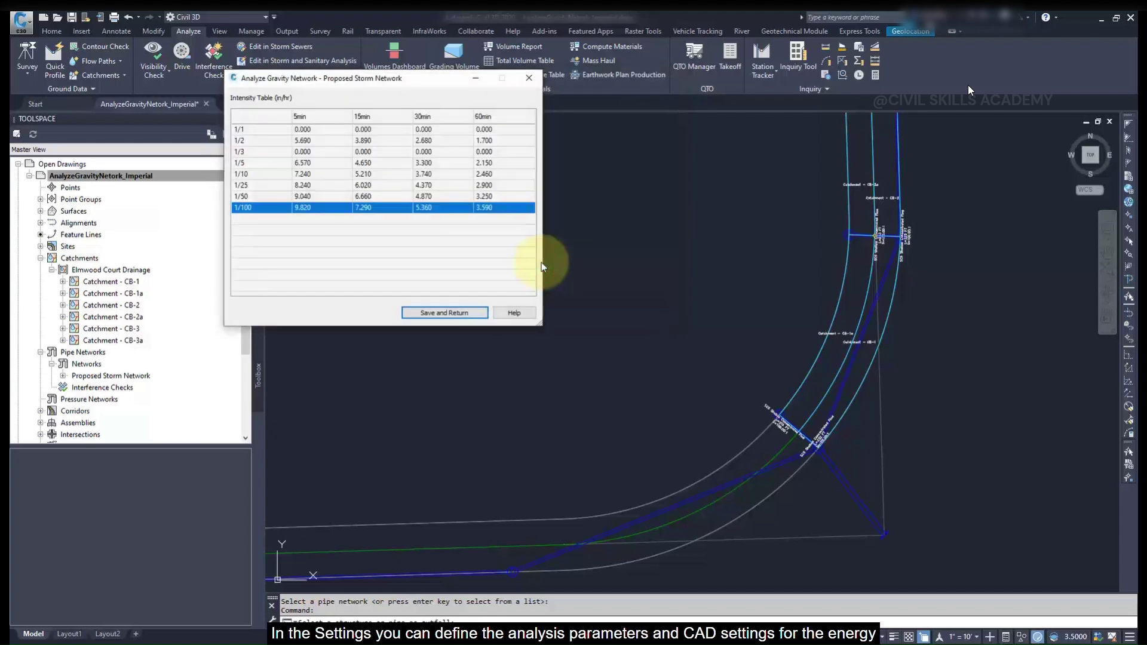
{"action": "left_click", "coordinate": [478, 311]}
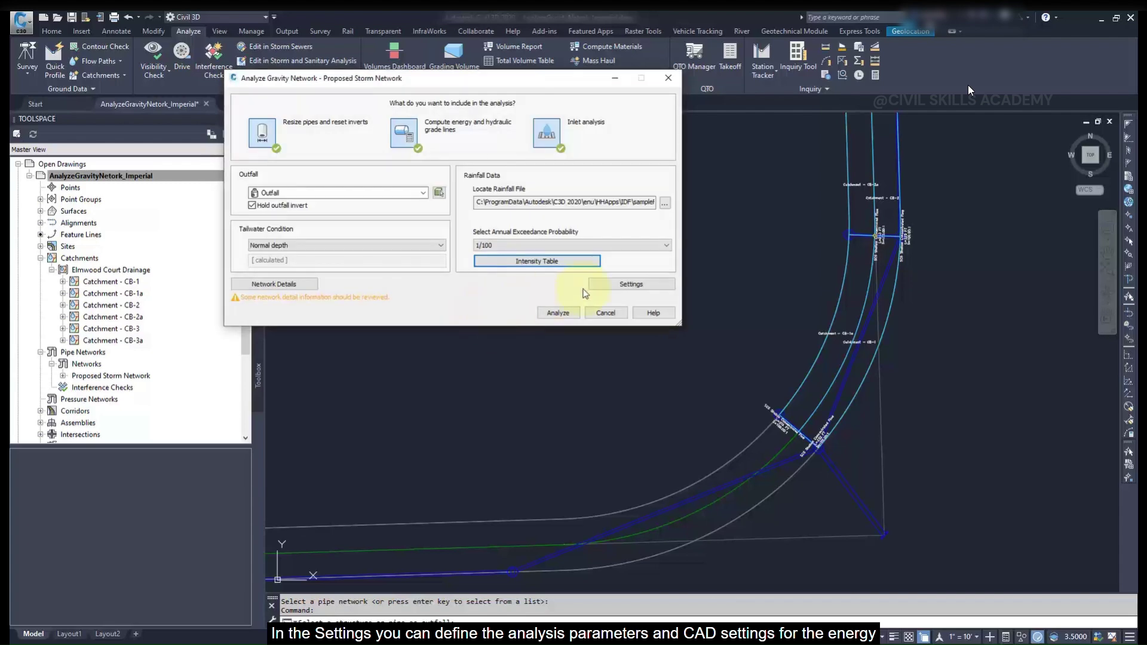
{"action": "left_click", "coordinate": [602, 287]}
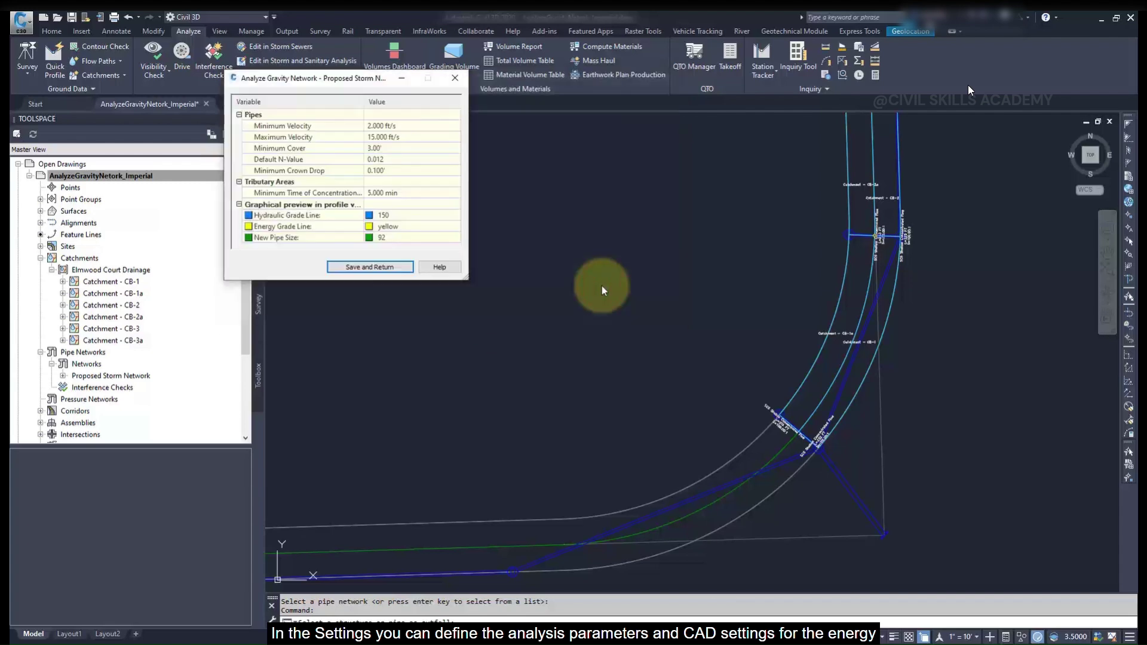
{"action": "left_click", "coordinate": [393, 267]}
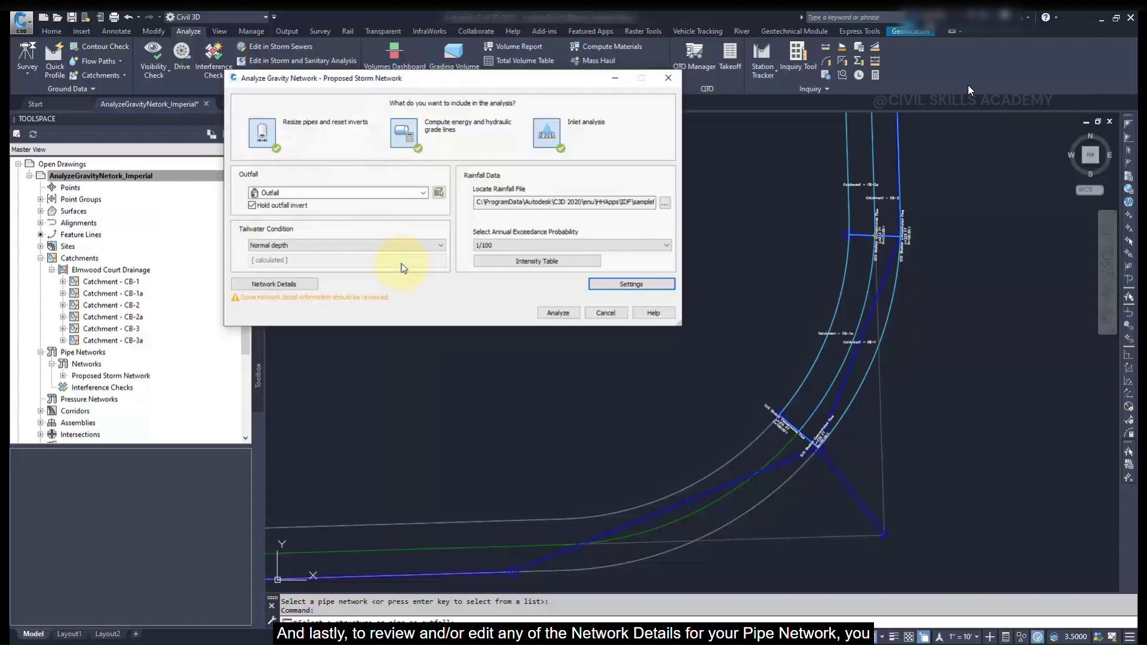
In Network Details, leave CB-1's inlet On Sag and set CB-3a's bypass target to CB-2a.
{"action": "left_click", "coordinate": [314, 282]}
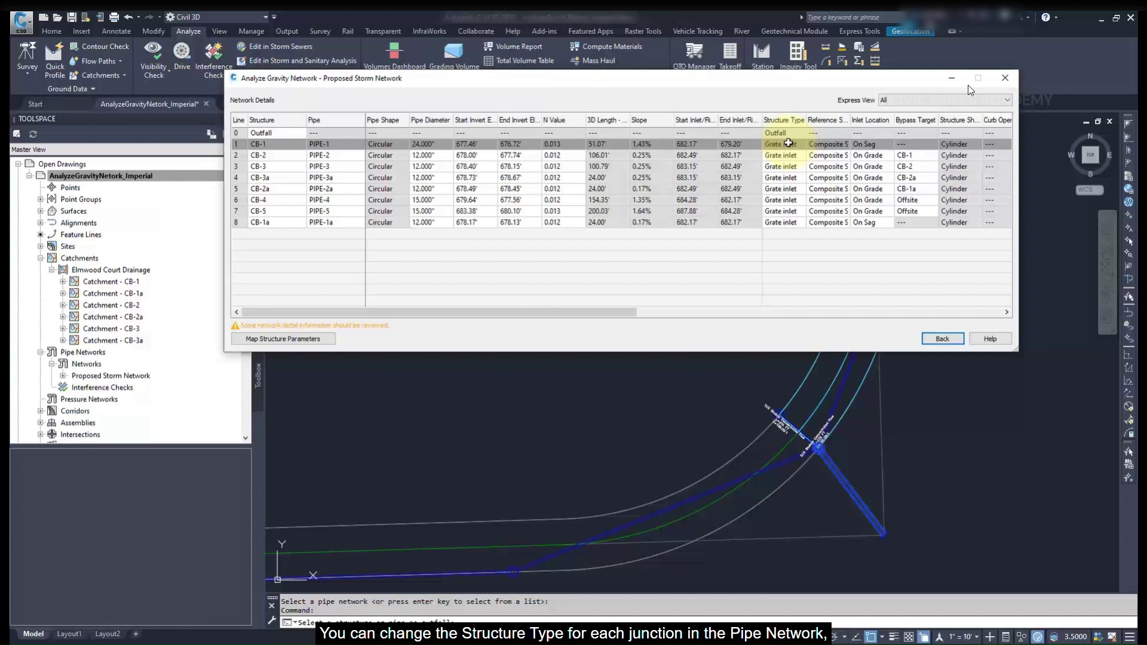
{"action": "left_click", "coordinate": [788, 143]}
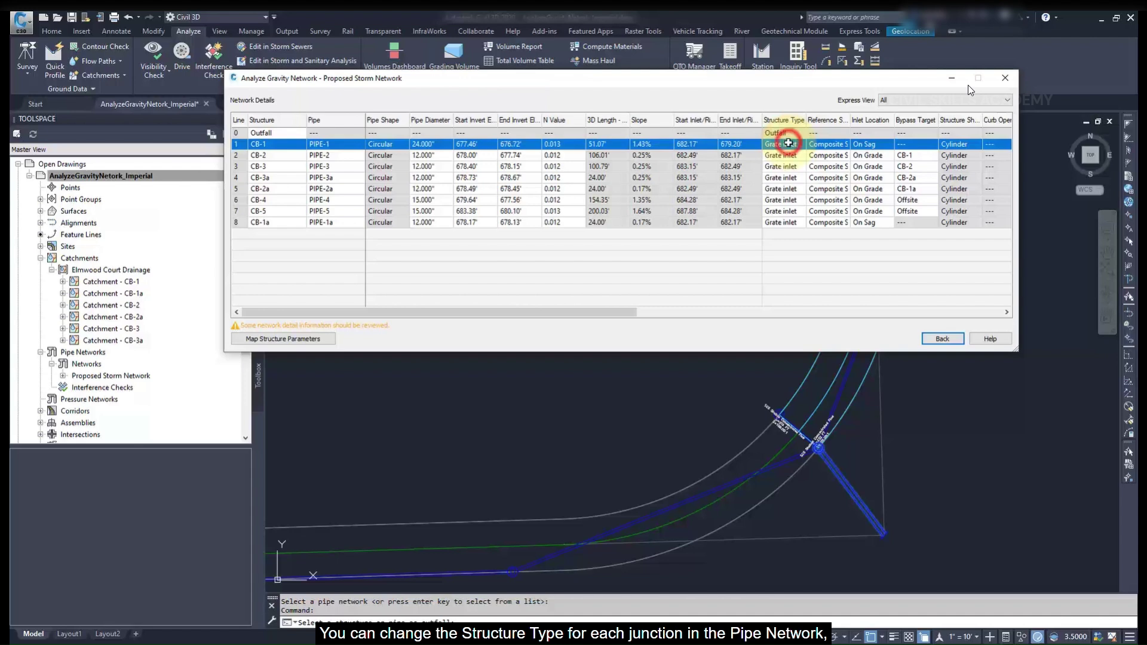
{"action": "left_click", "coordinate": [868, 146]}
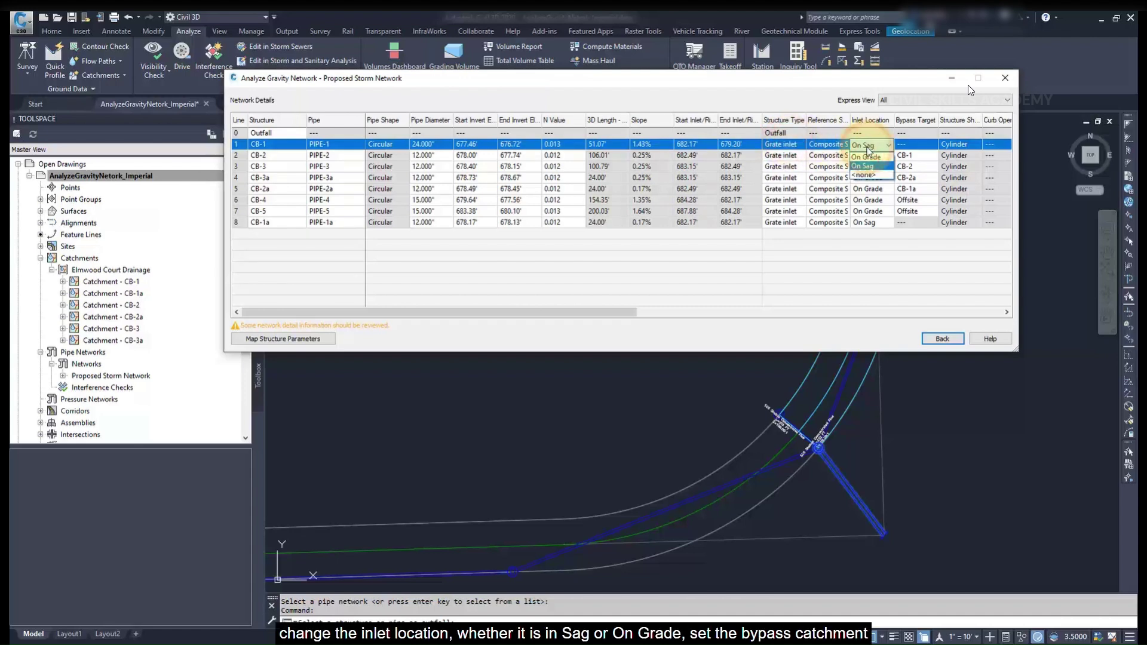
{"action": "left_click", "coordinate": [866, 147]}
{"action": "left_click", "coordinate": [905, 178]}
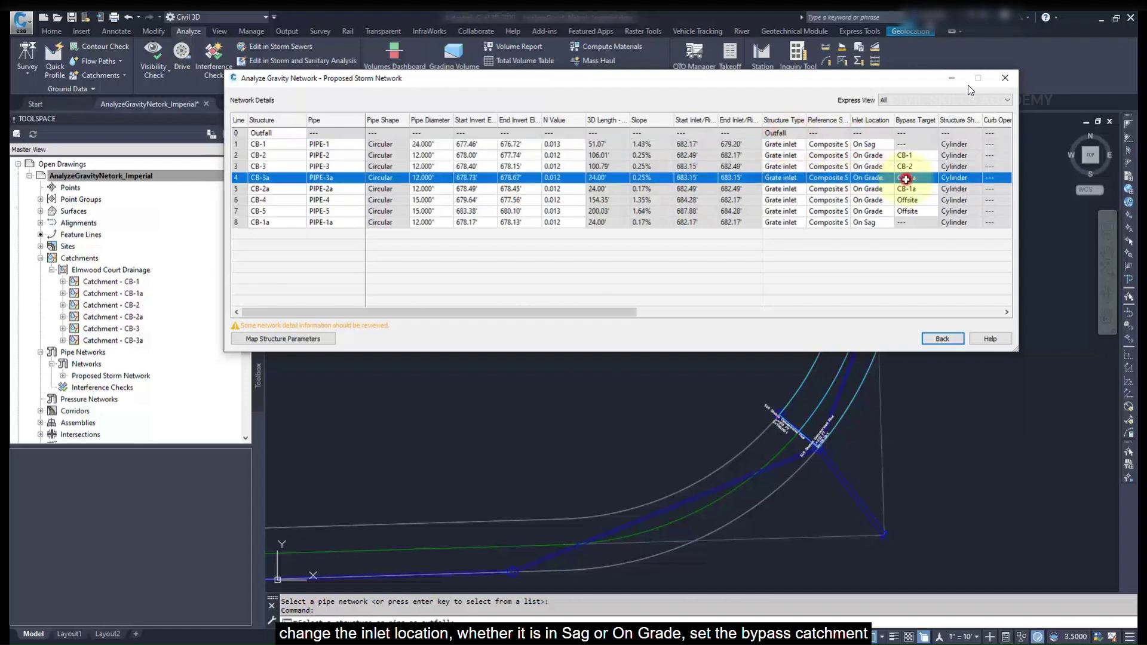
{"action": "left_click", "coordinate": [905, 180]}
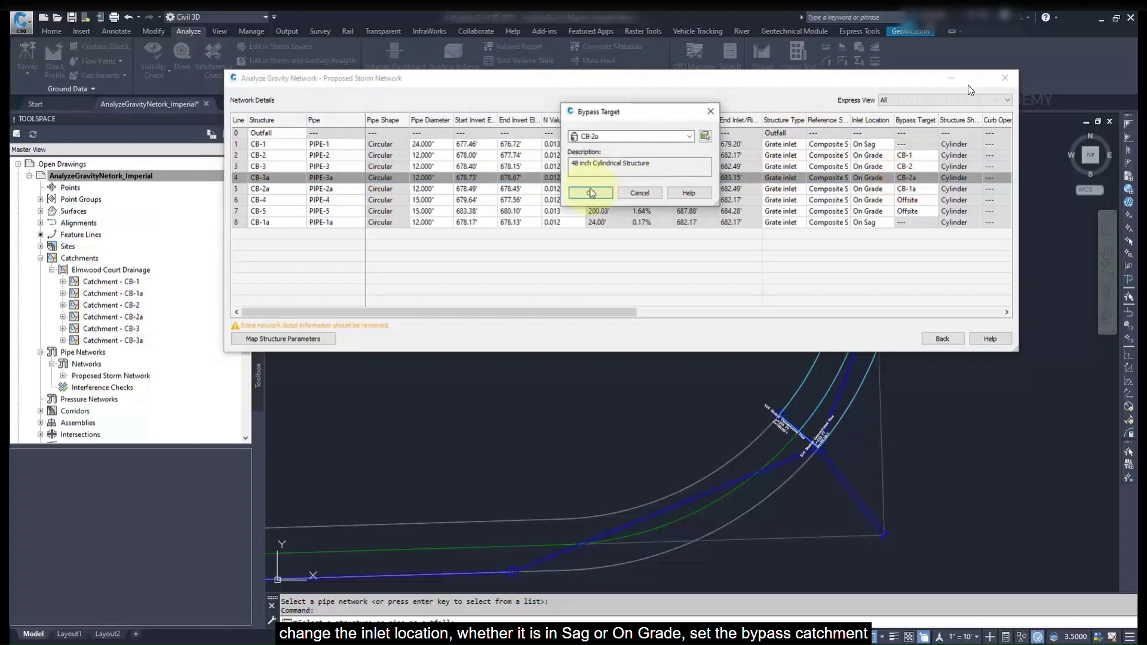
{"action": "left_click", "coordinate": [591, 193]}
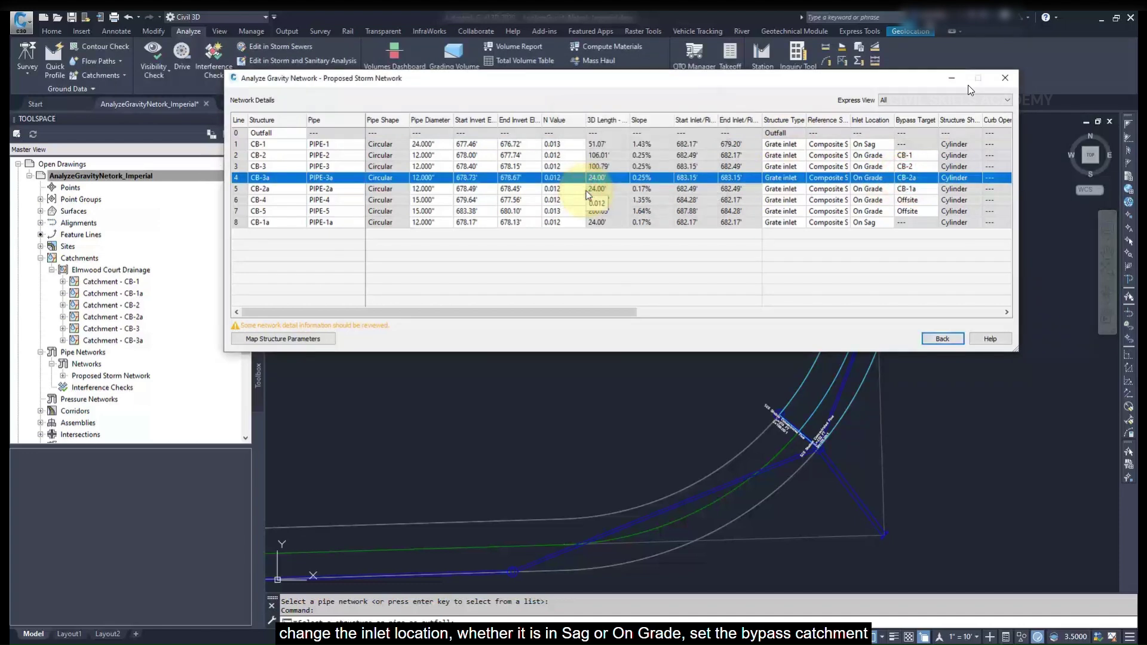
Review the structures' 2D areas and times of concentration, then return to the main analysis options.
{"action": "left_click_drag", "start_coordinate": [564, 311], "coordinate": [903, 349]}
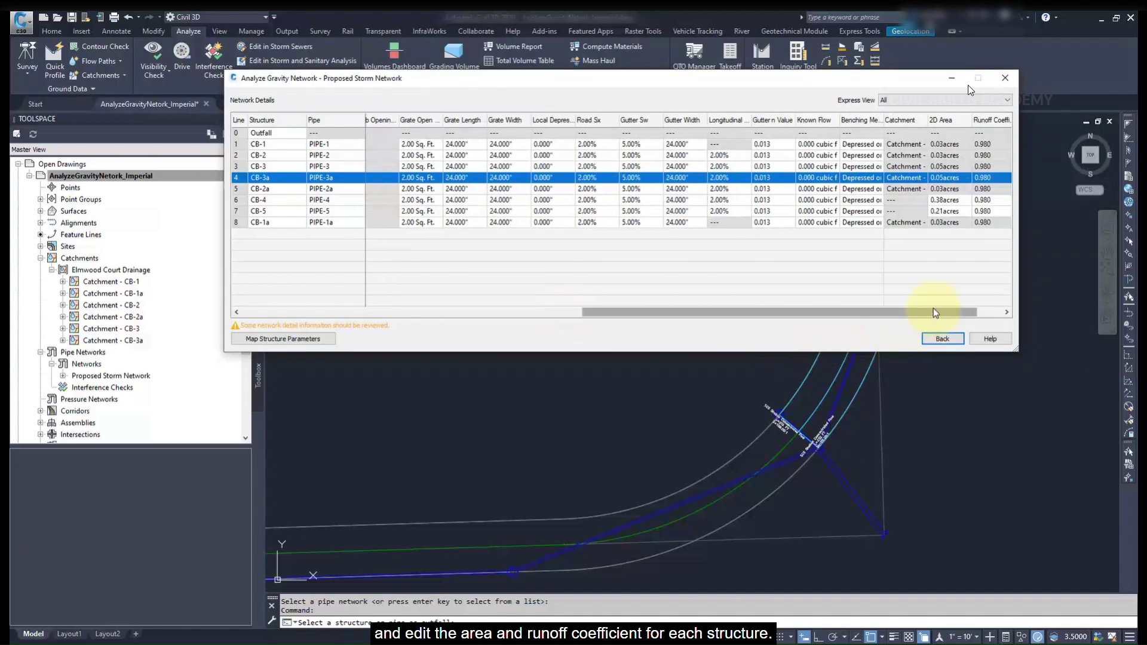
{"action": "left_click", "coordinate": [959, 201]}
{"action": "left_click", "coordinate": [962, 202]}
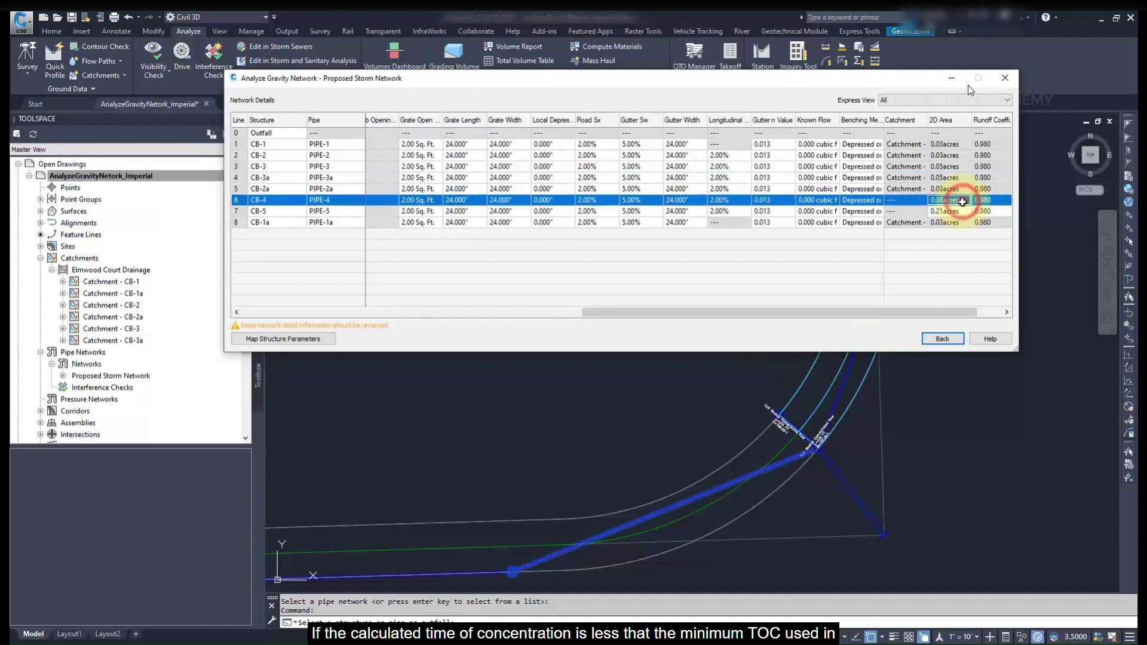
{"action": "left_click", "coordinate": [961, 212]}
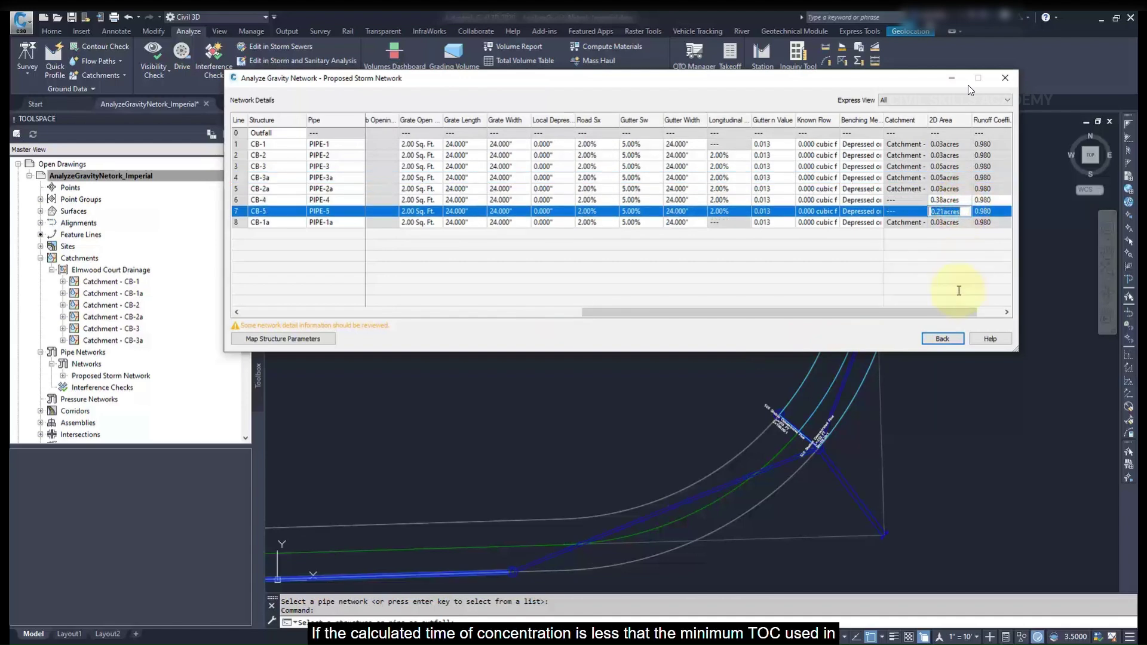
{"action": "left_click", "coordinate": [991, 313]}
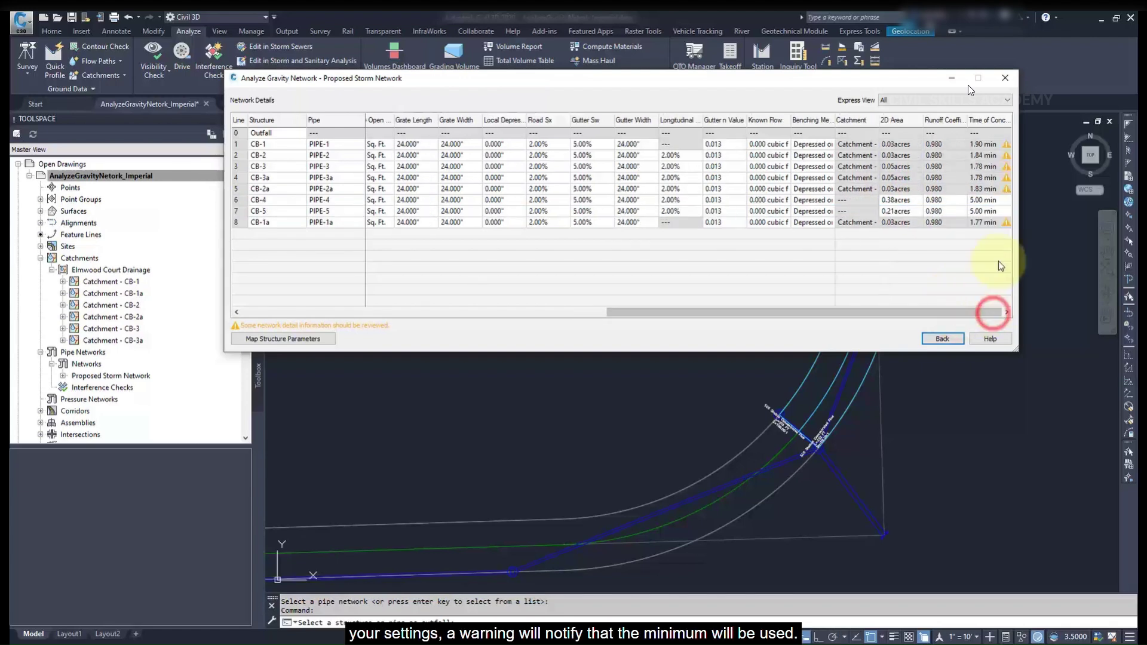
{"action": "mouse_move", "coordinate": [1008, 225]}
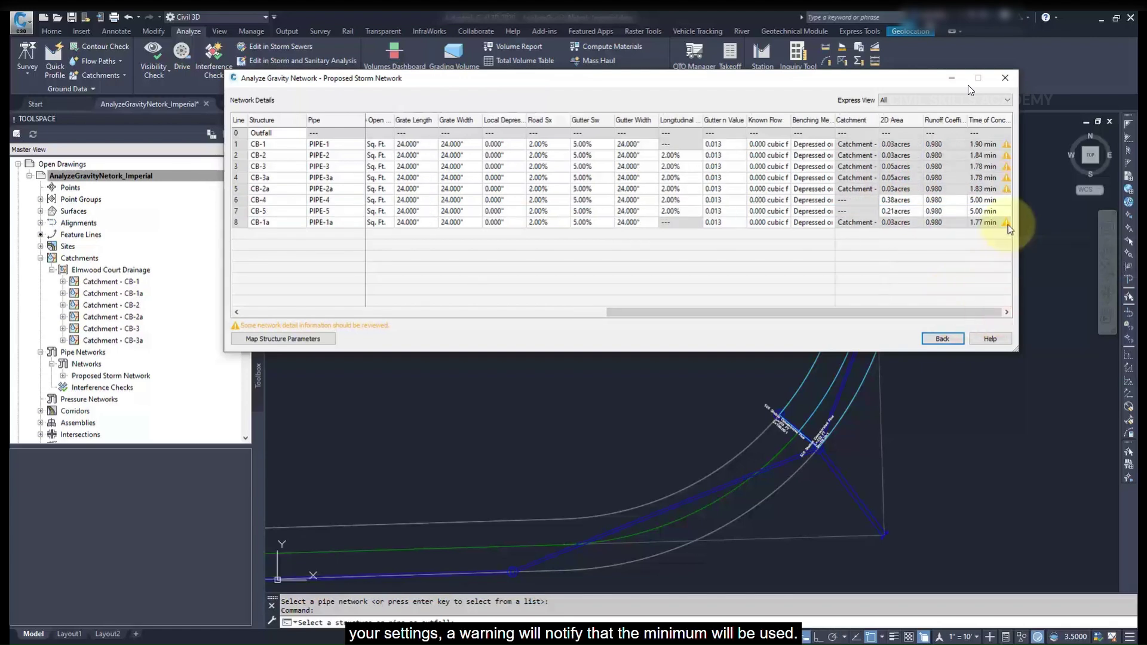
{"action": "left_click", "coordinate": [947, 339]}
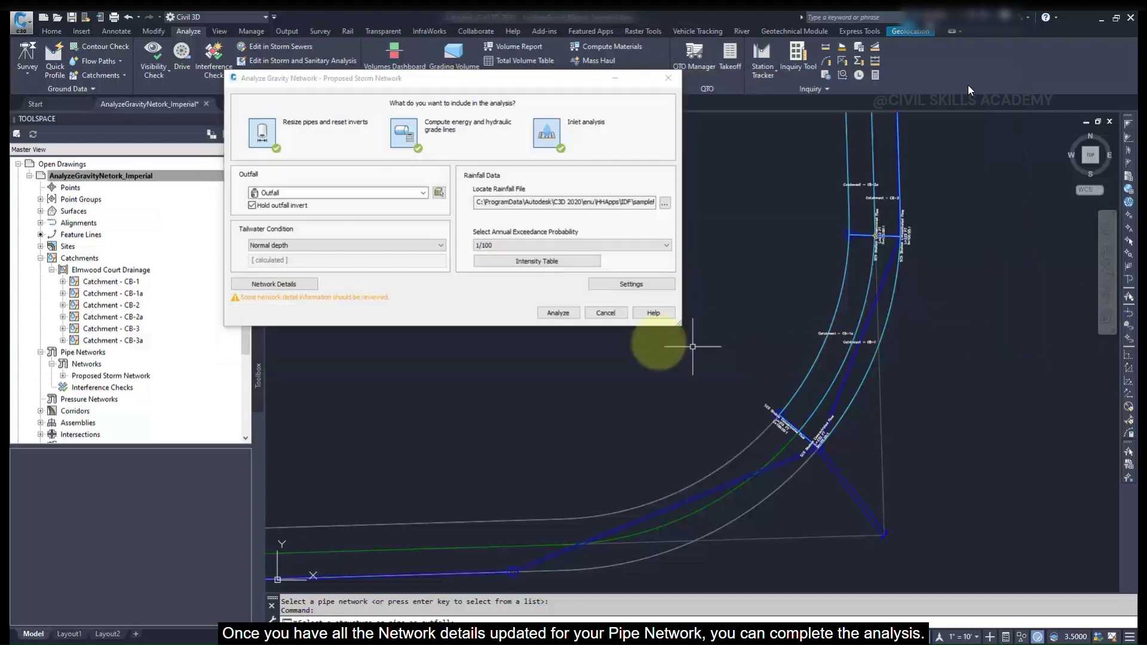
Run the analysis and inspect PIPE-1 (21.000", 0.19% slope), PIPE-2, PIPE-3 and PIPE-3a results.
{"action": "left_click", "coordinate": [541, 312]}
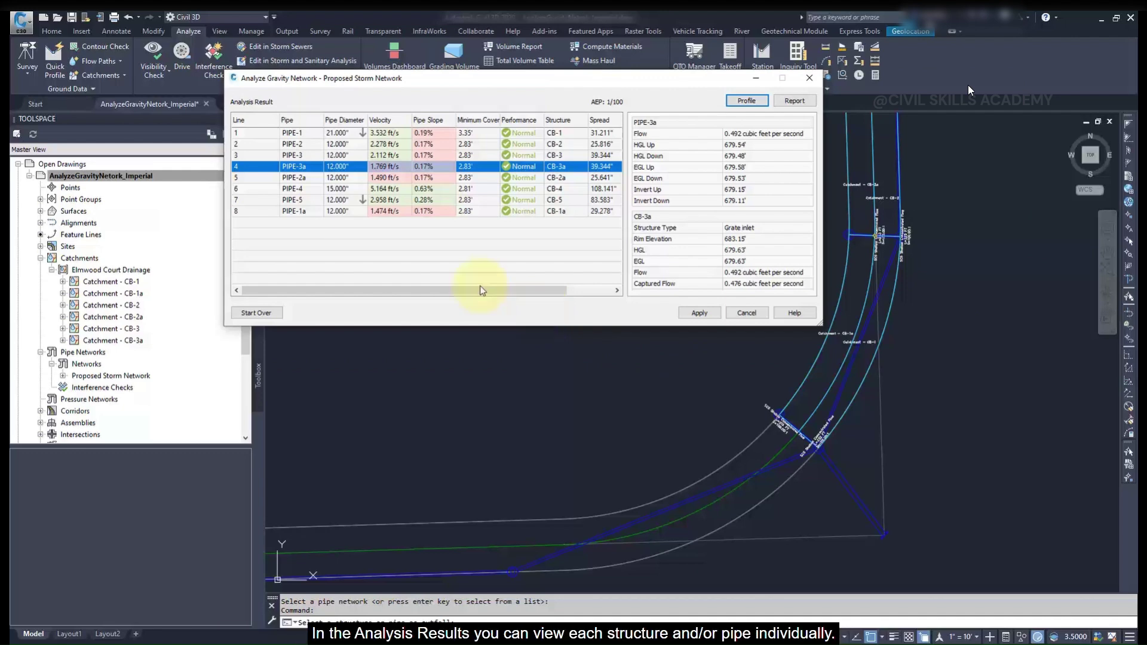
{"action": "left_click", "coordinate": [245, 134]}
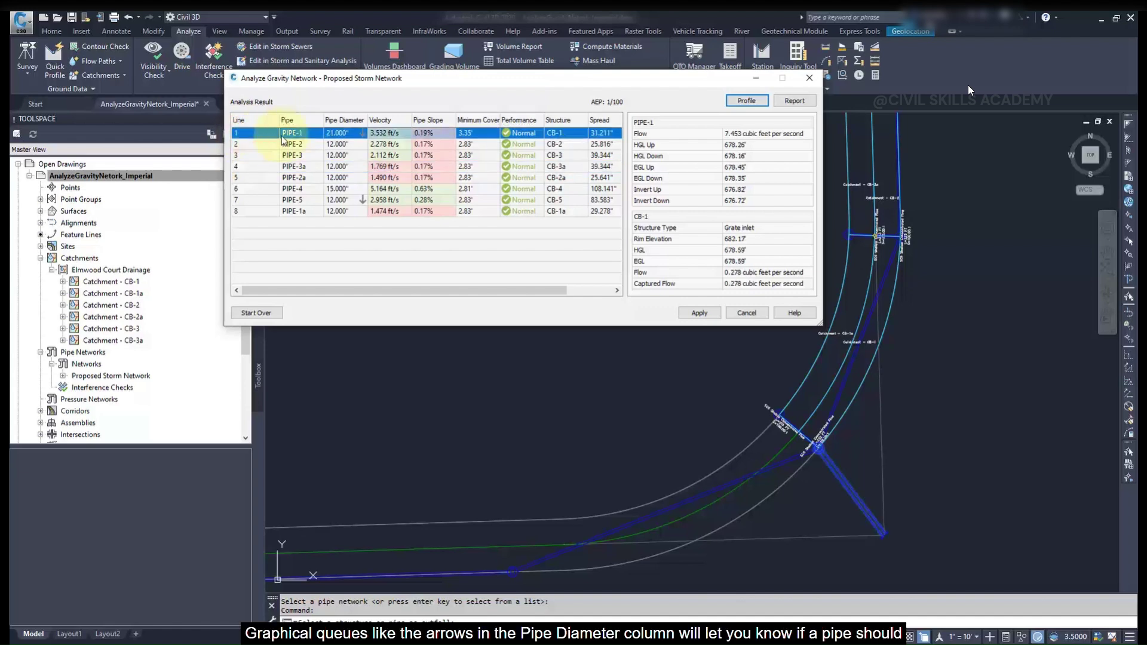
{"action": "mouse_move", "coordinate": [363, 134]}
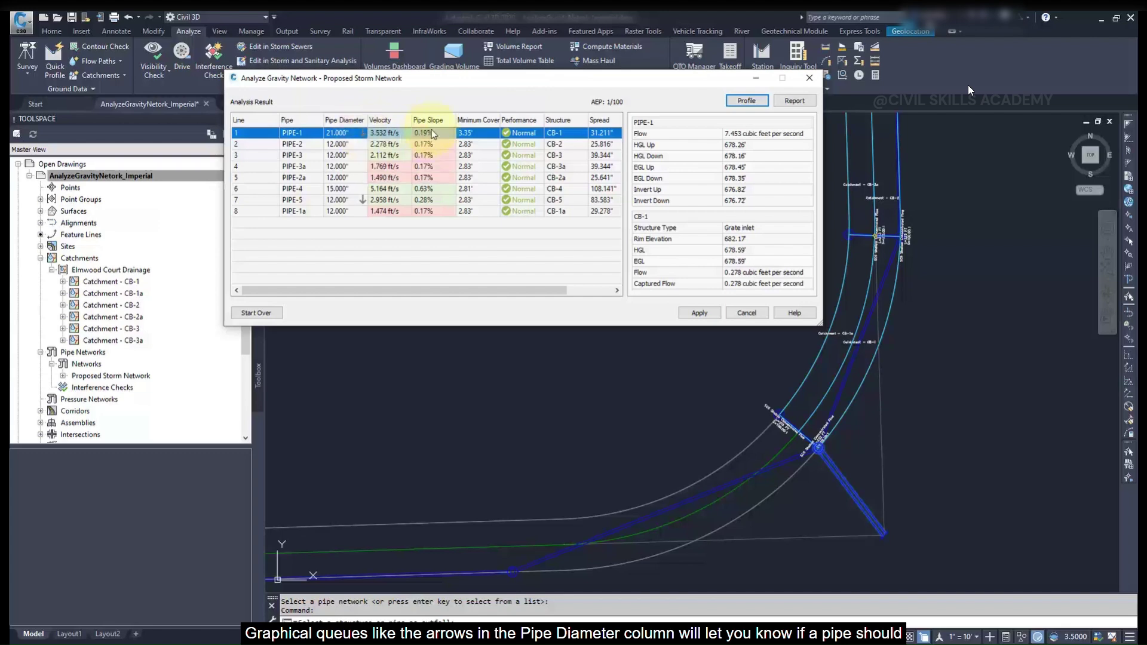
{"action": "mouse_move", "coordinate": [433, 134]}
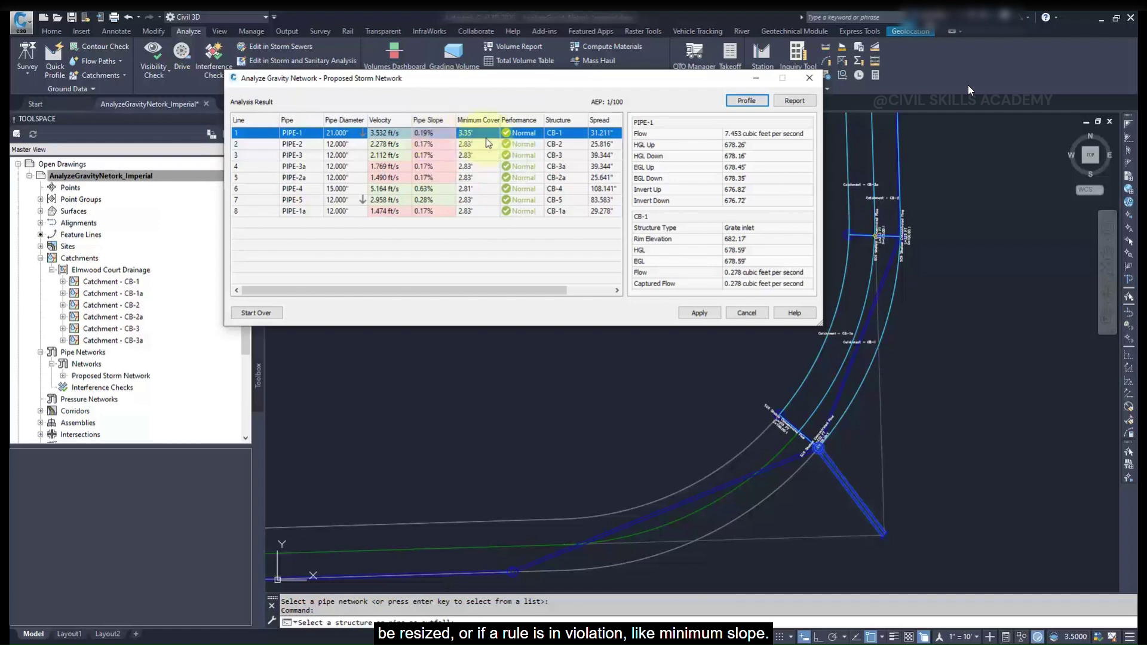
{"action": "left_click", "coordinate": [526, 147]}
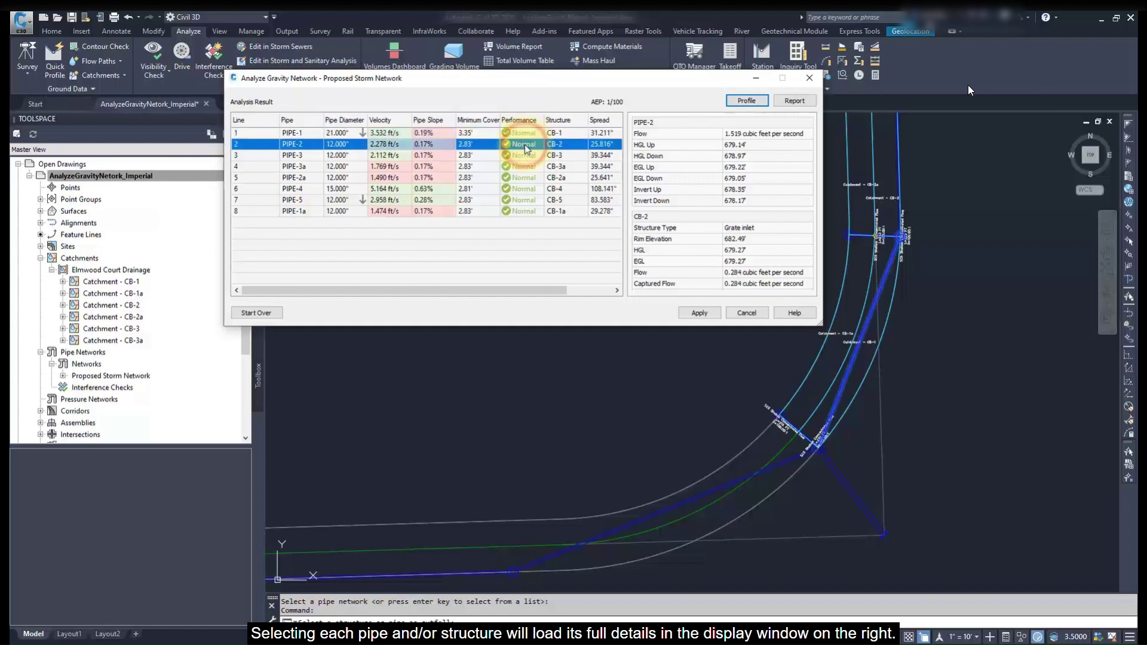
{"action": "left_click", "coordinate": [524, 156]}
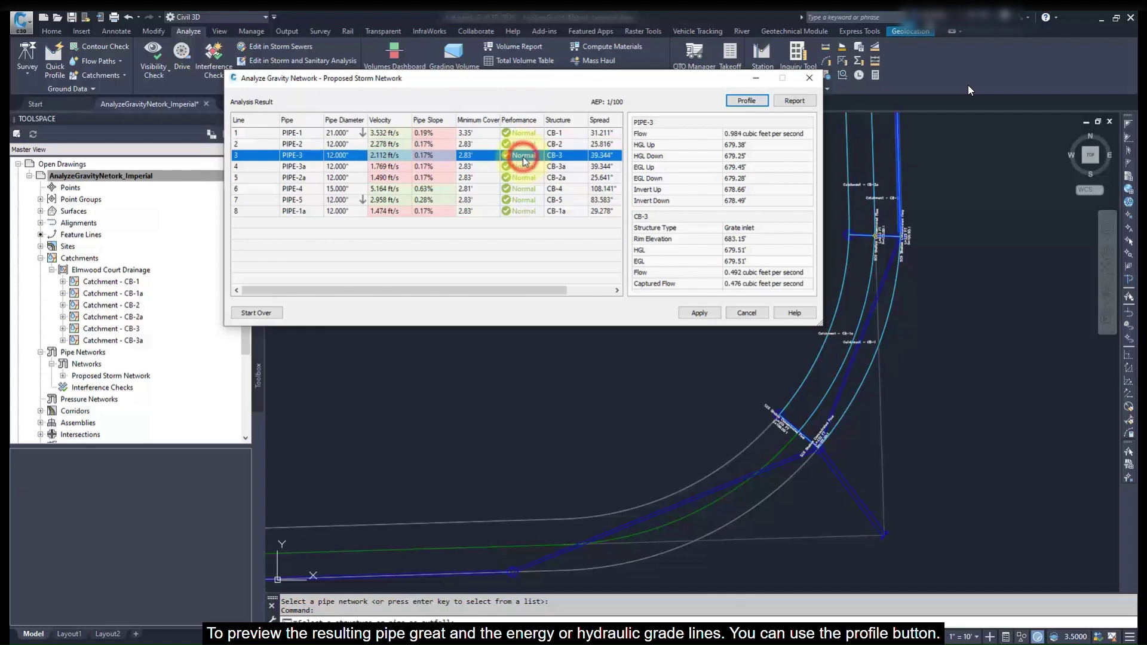
{"action": "left_click", "coordinate": [524, 171]}
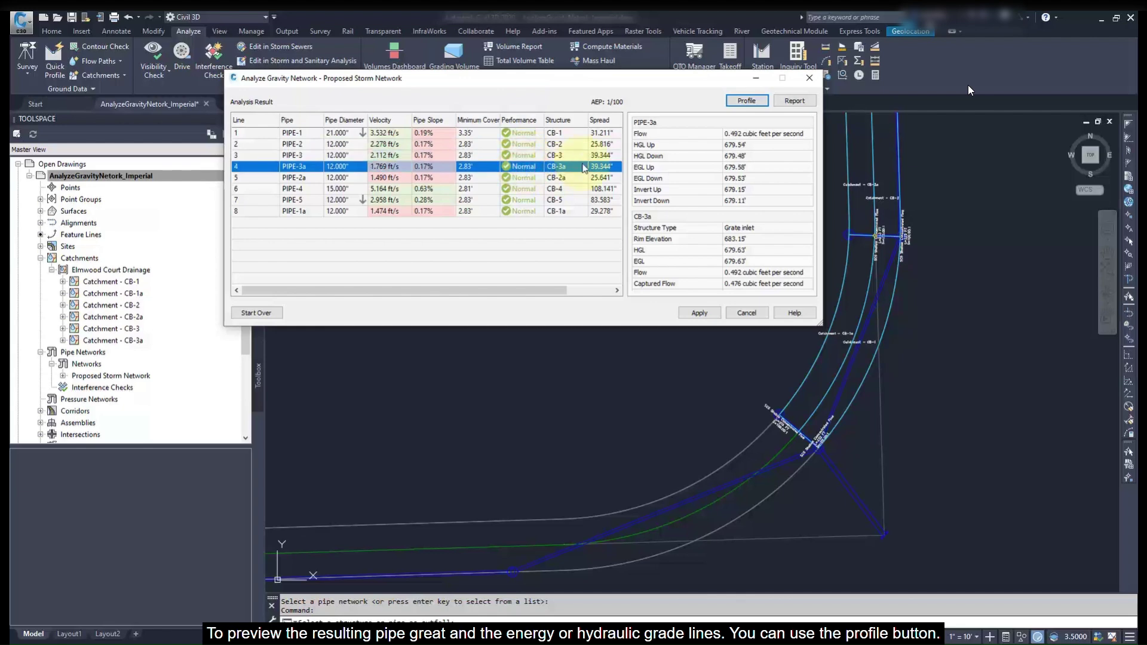
Preview the analyzed pipe grades by picking the storm network's profile view in model space.
{"action": "left_click", "coordinate": [744, 101]}
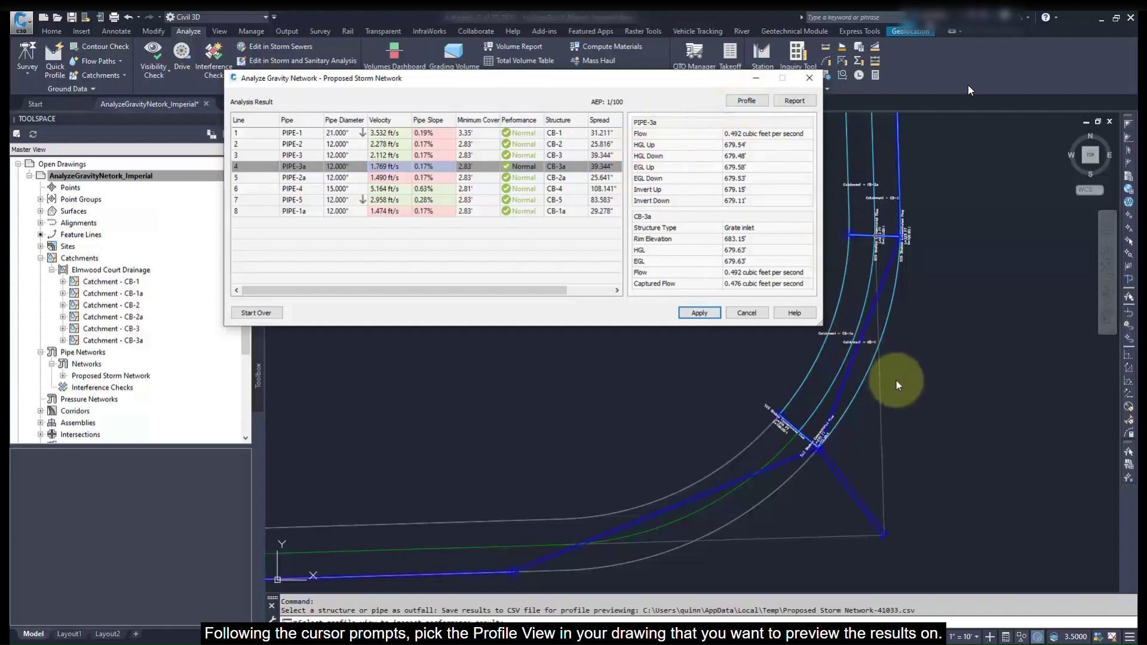
{"action": "scroll", "coordinate": [896, 382], "scroll_direction": "down", "scroll_amount": 5}
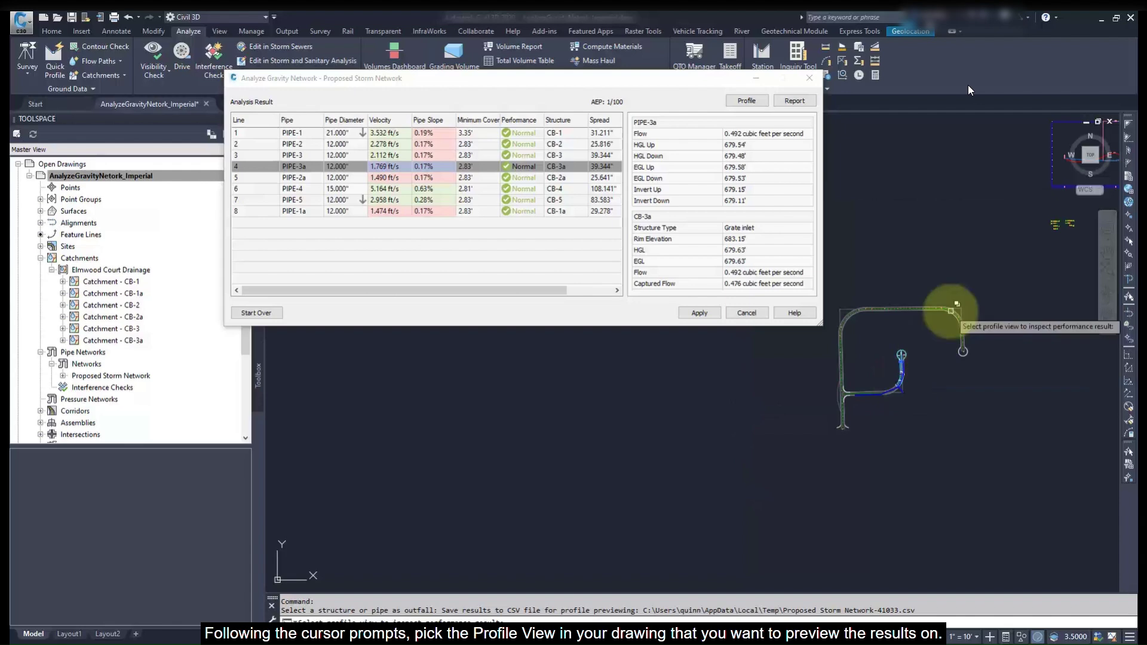
{"action": "mouse_move", "coordinate": [951, 310]}
{"action": "middle_mouse_down"}
{"action": "mouse_move", "coordinate": [845, 468]}
{"action": "mouse_move", "coordinate": [914, 351]}
{"action": "mouse_move", "coordinate": [701, 520]}
{"action": "mouse_move", "coordinate": [700, 465]}
{"action": "middle_mouse_up"}
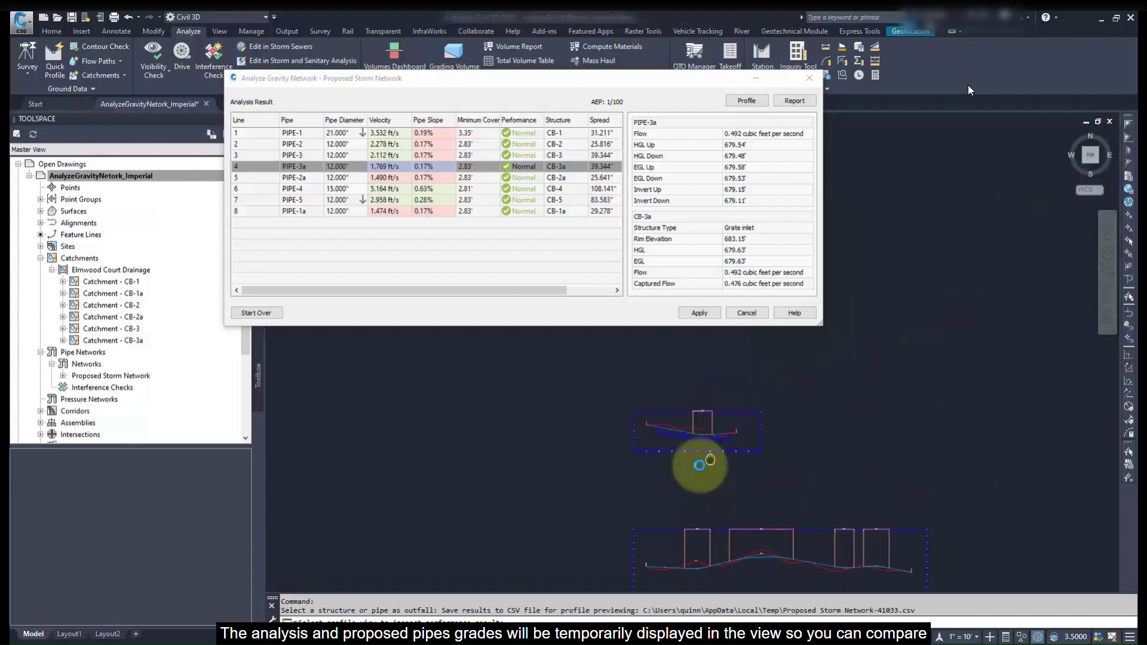
{"action": "scroll", "coordinate": [700, 460], "scroll_direction": "up", "scroll_amount": 6}
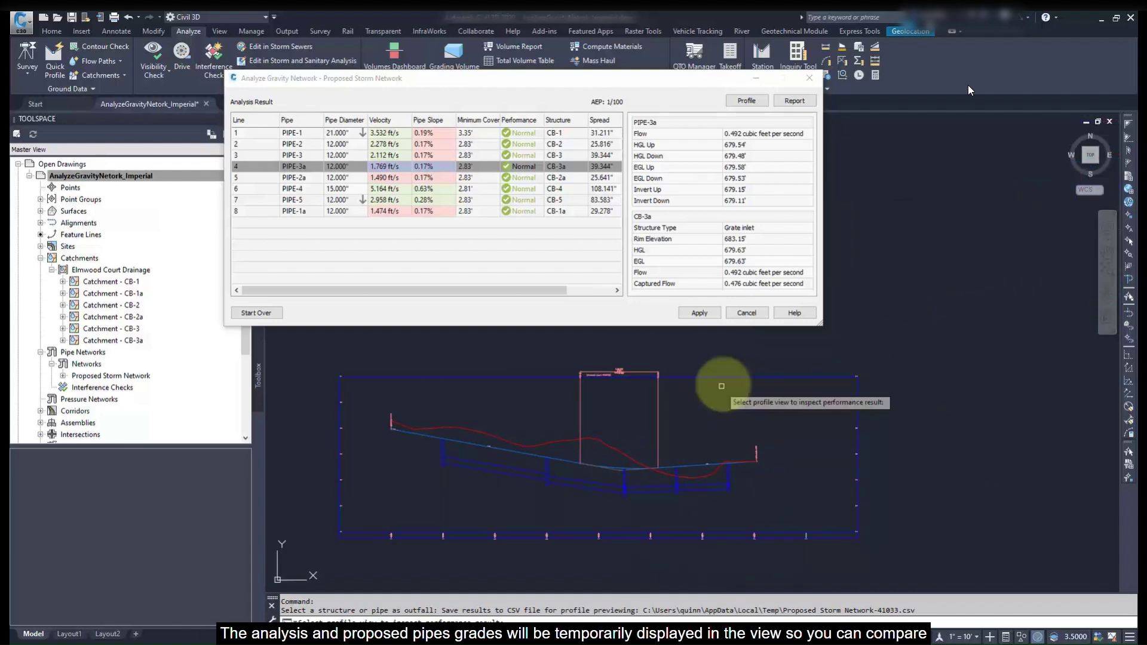
{"action": "left_click", "coordinate": [726, 378]}
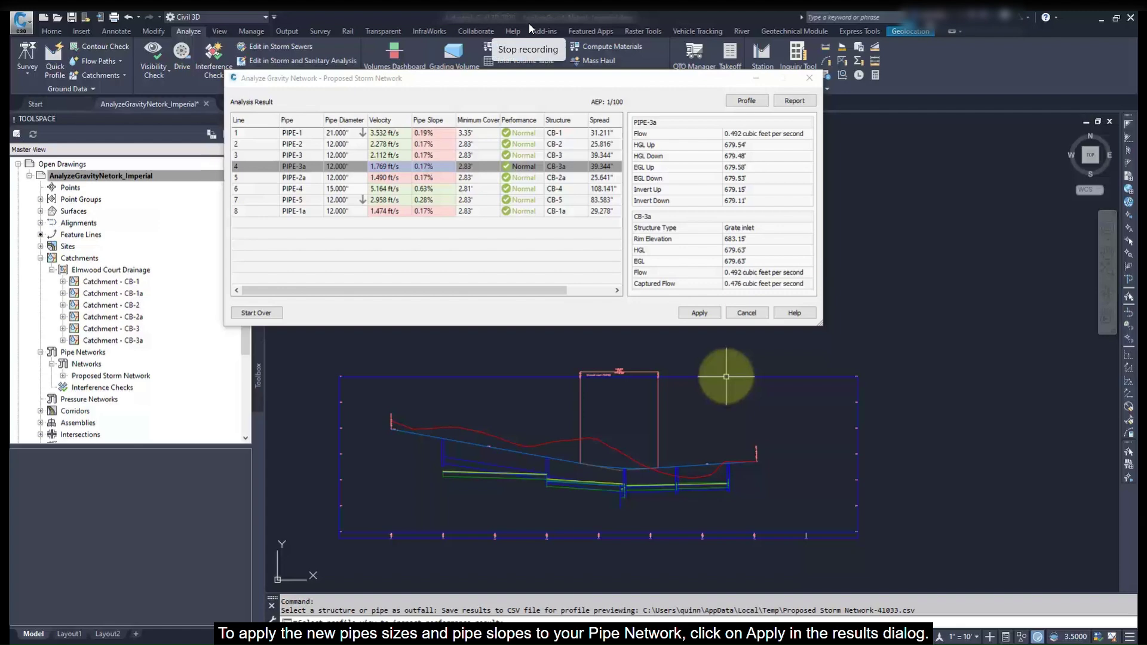
Start saving the analysis report, naming it AnalyzeGravityNetorkReport_Imperial.csv on the Desktop.
{"action": "left_click", "coordinate": [794, 100]}
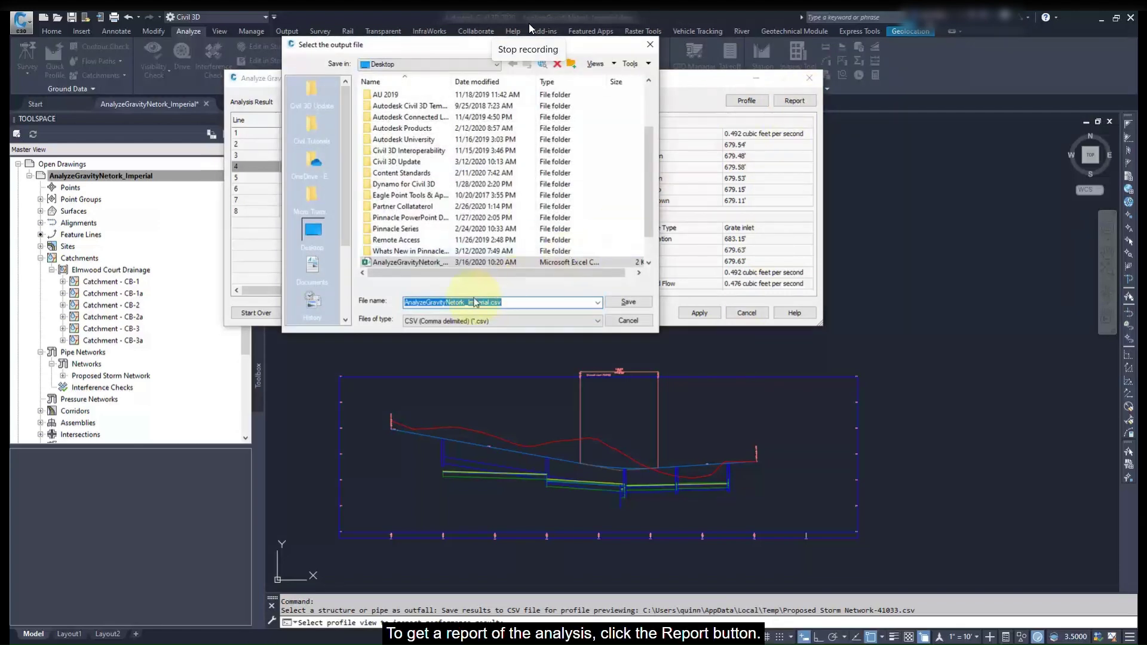
{"action": "left_click", "coordinate": [467, 302]}
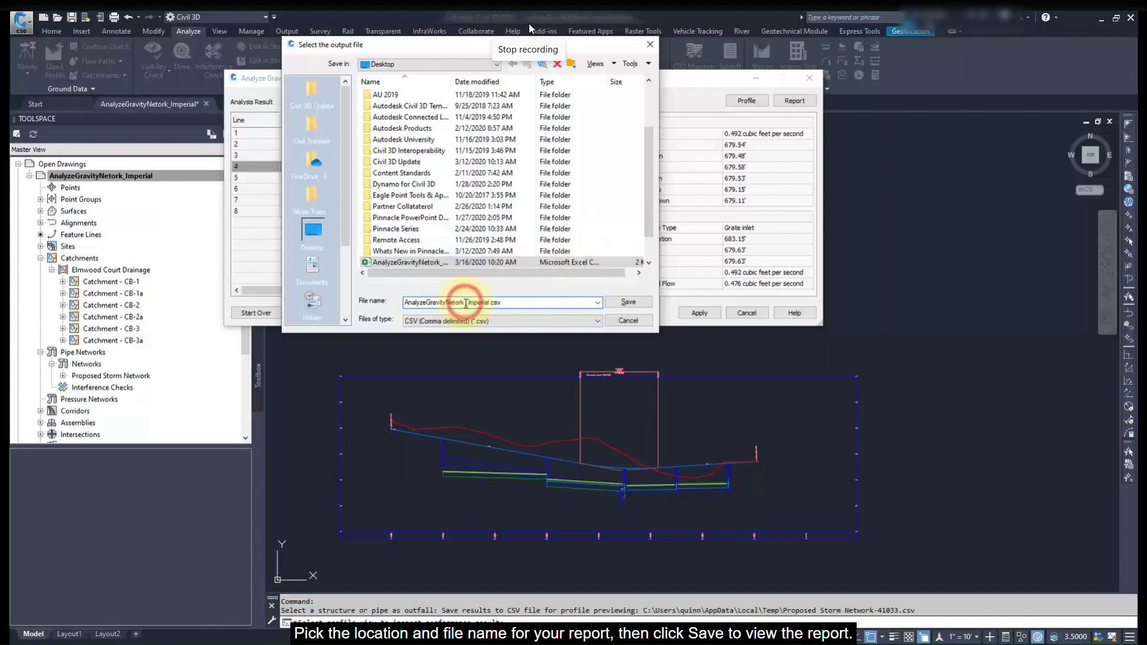
{"action": "type", "text": "Report"}
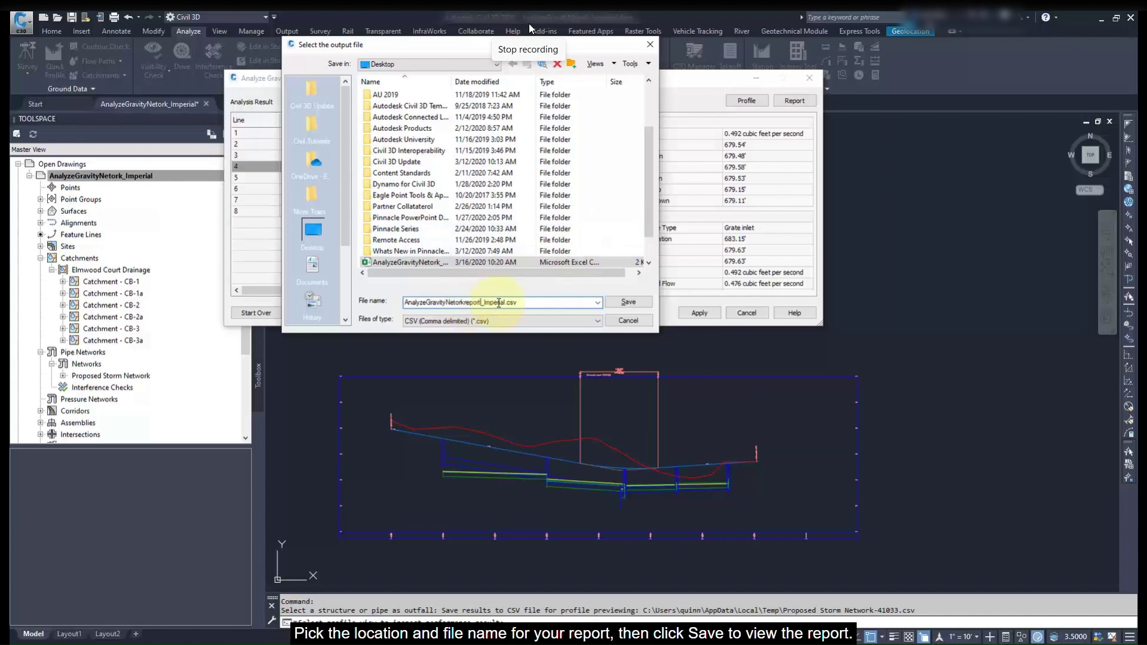